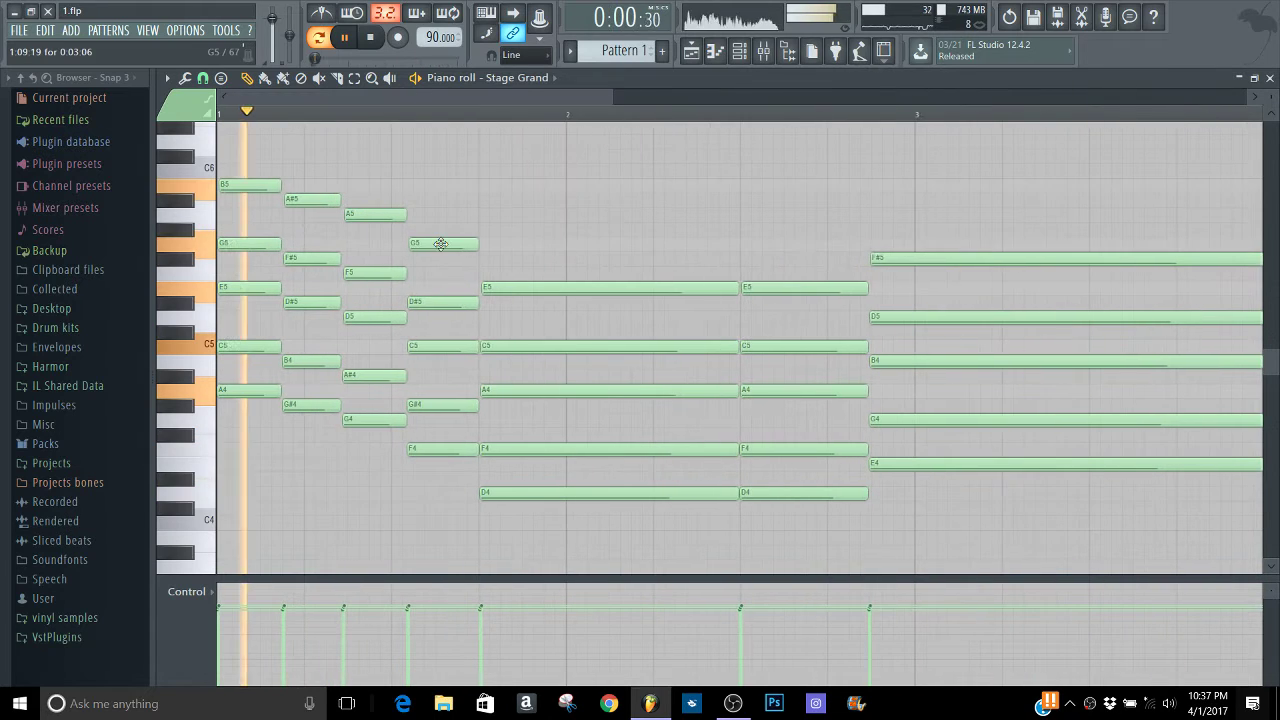
Add a short G5 note to the third chord, set its length to 2:05, and play back the result
key(space)
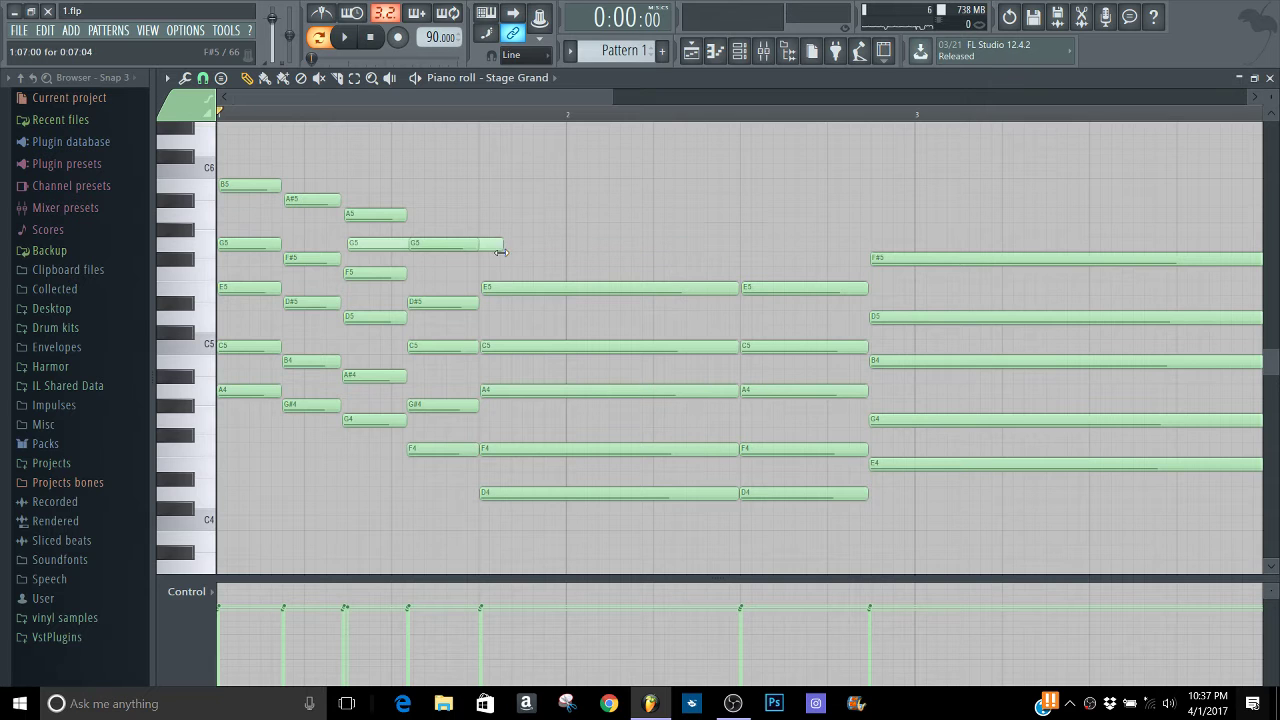
key(space)
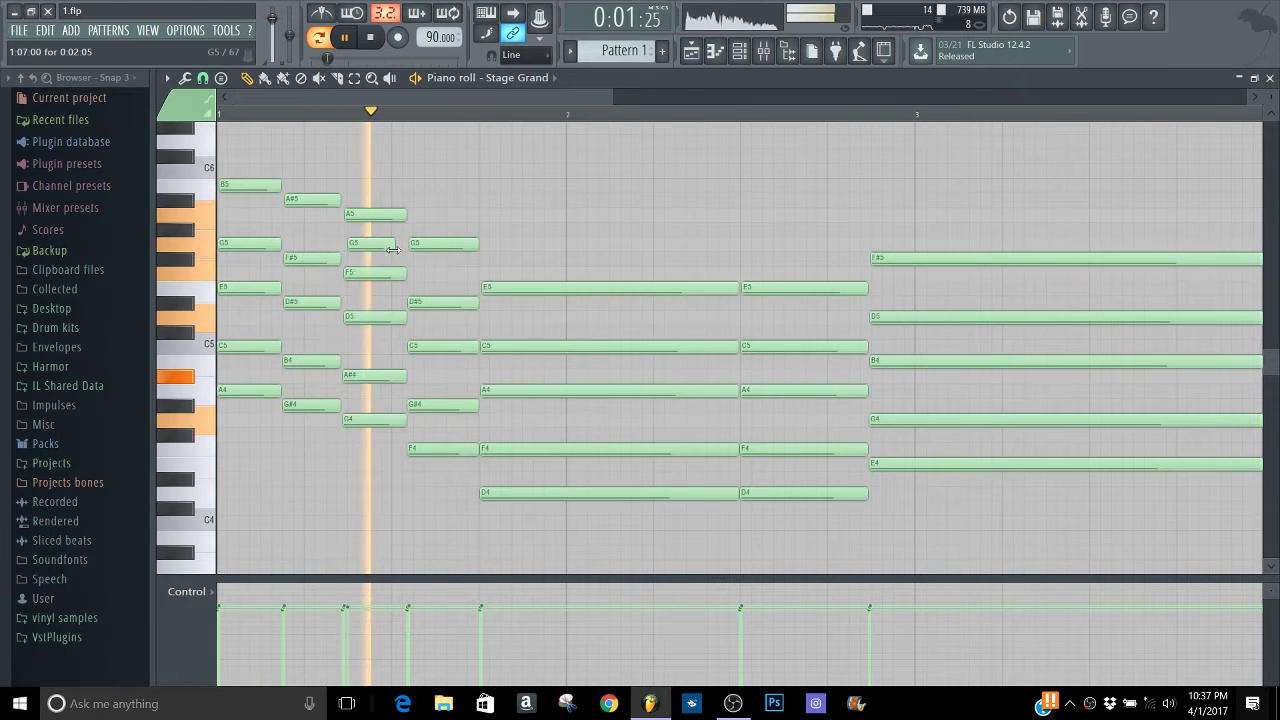
key(space)
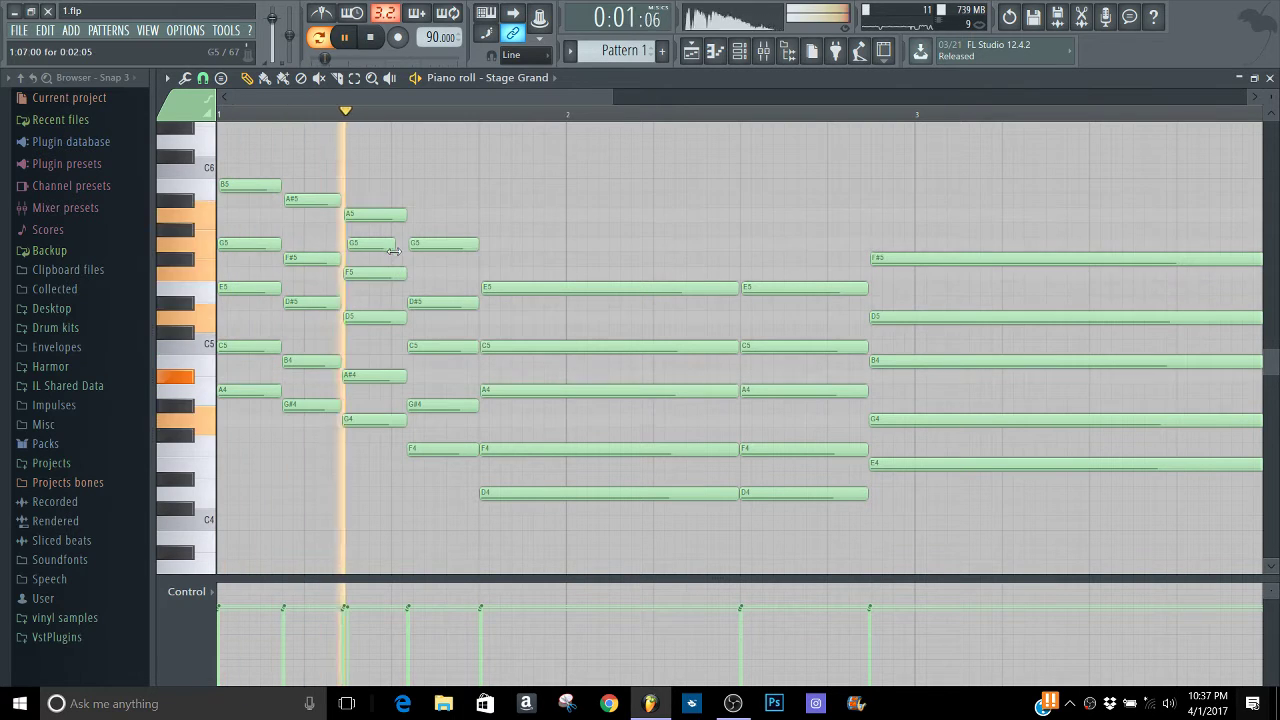
key(space)
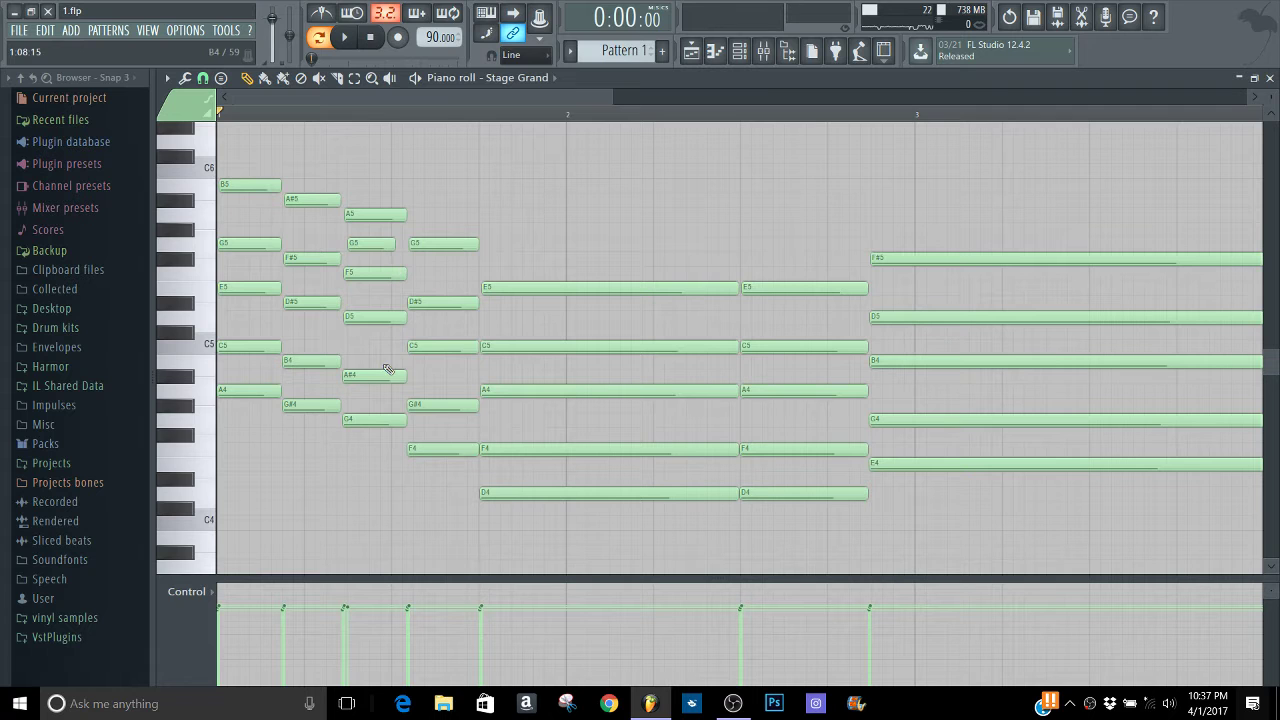
key(space)
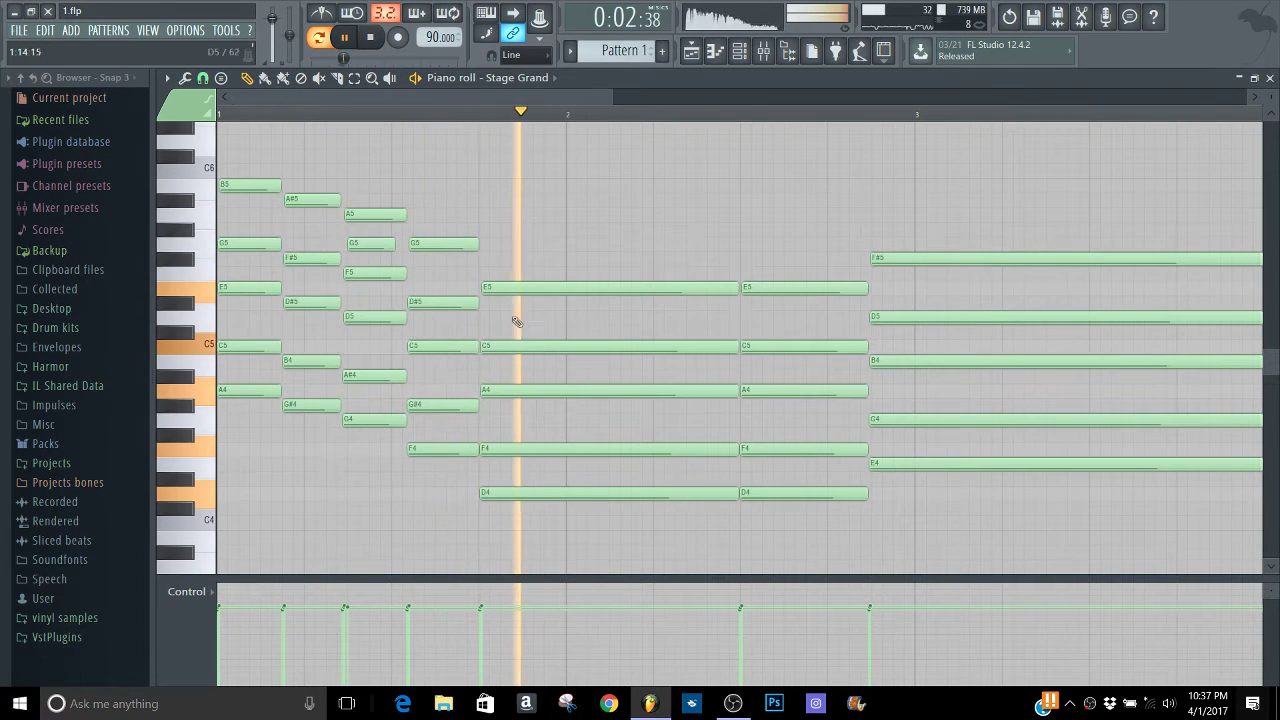
Add an F5 note above E5 in the fifth chord, lengthen it to nearly the chord's full duration, and play it back
key(space)
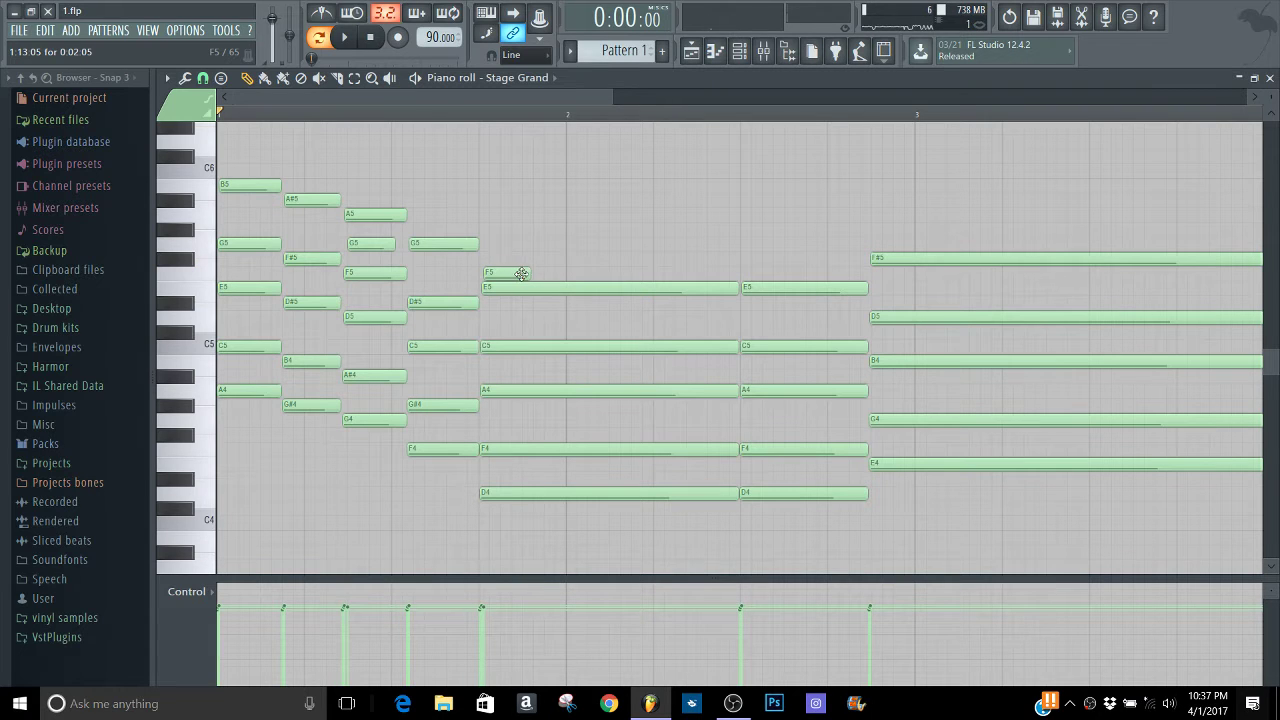
drag(718, 280, 724, 280)
key(space)
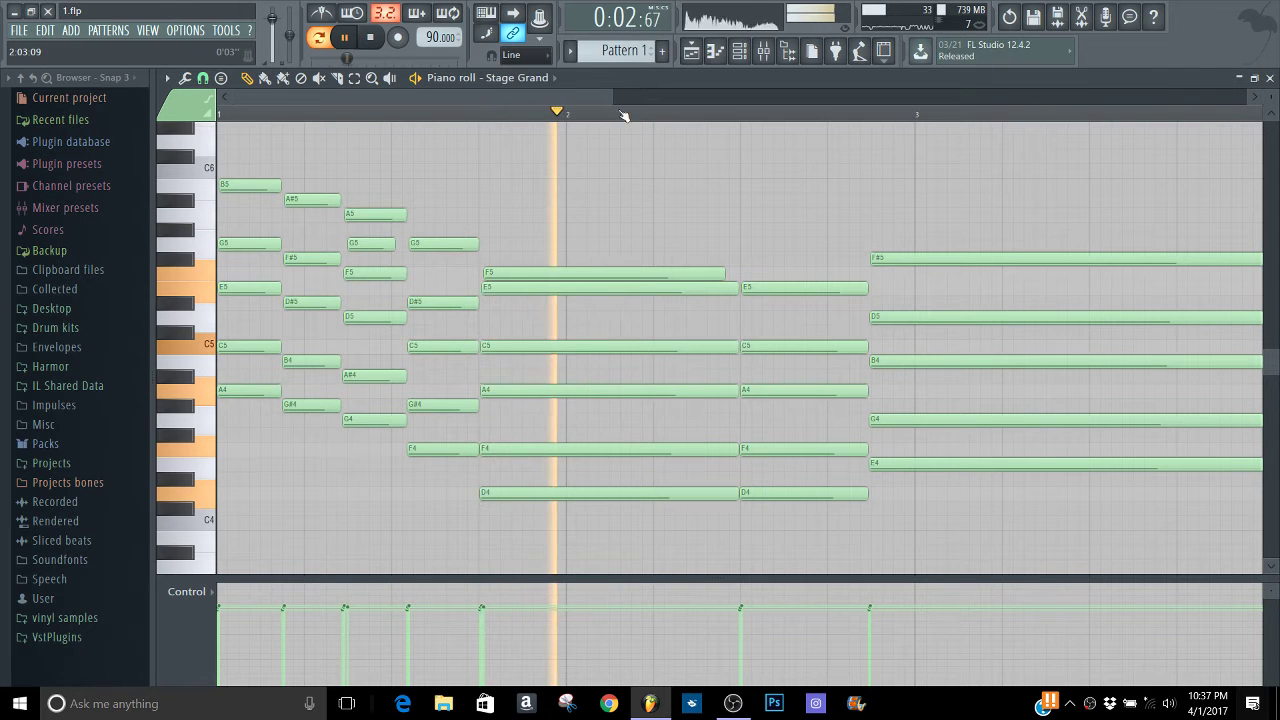
Add an F5 note spanning the sixth chord and delete that chord's F4 note
drag(611, 98, 760, 168)
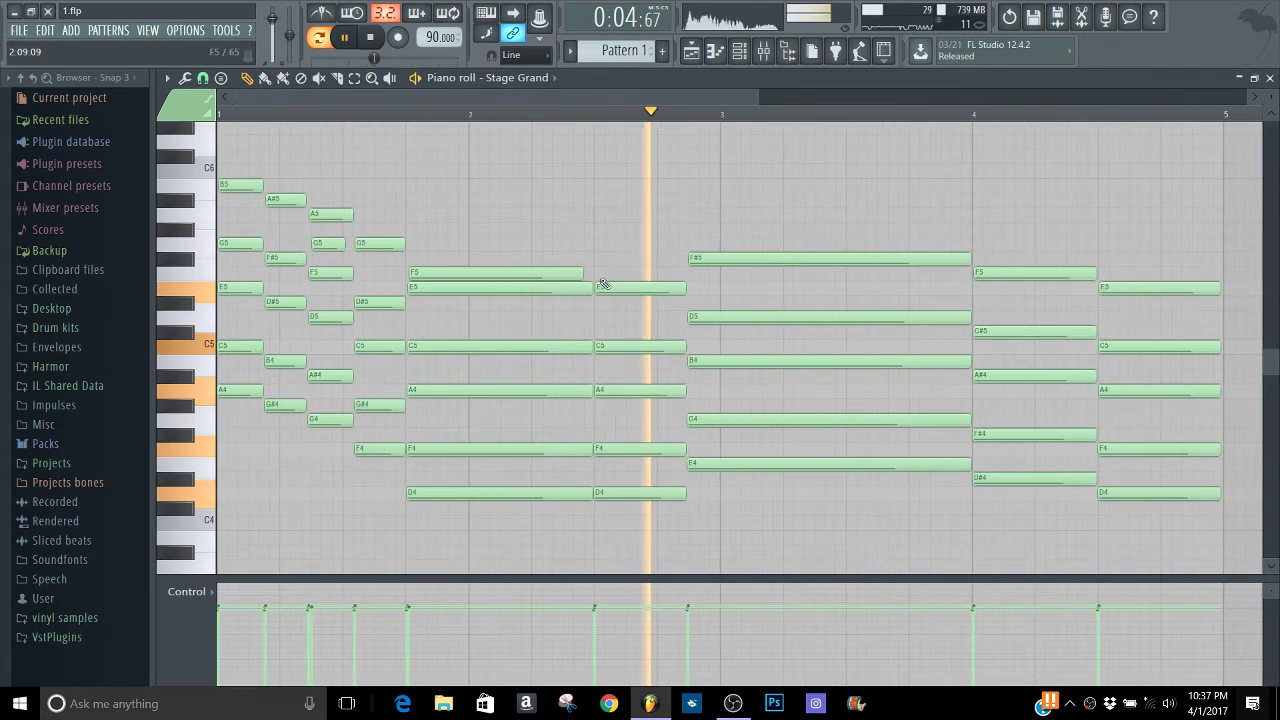
key(space)
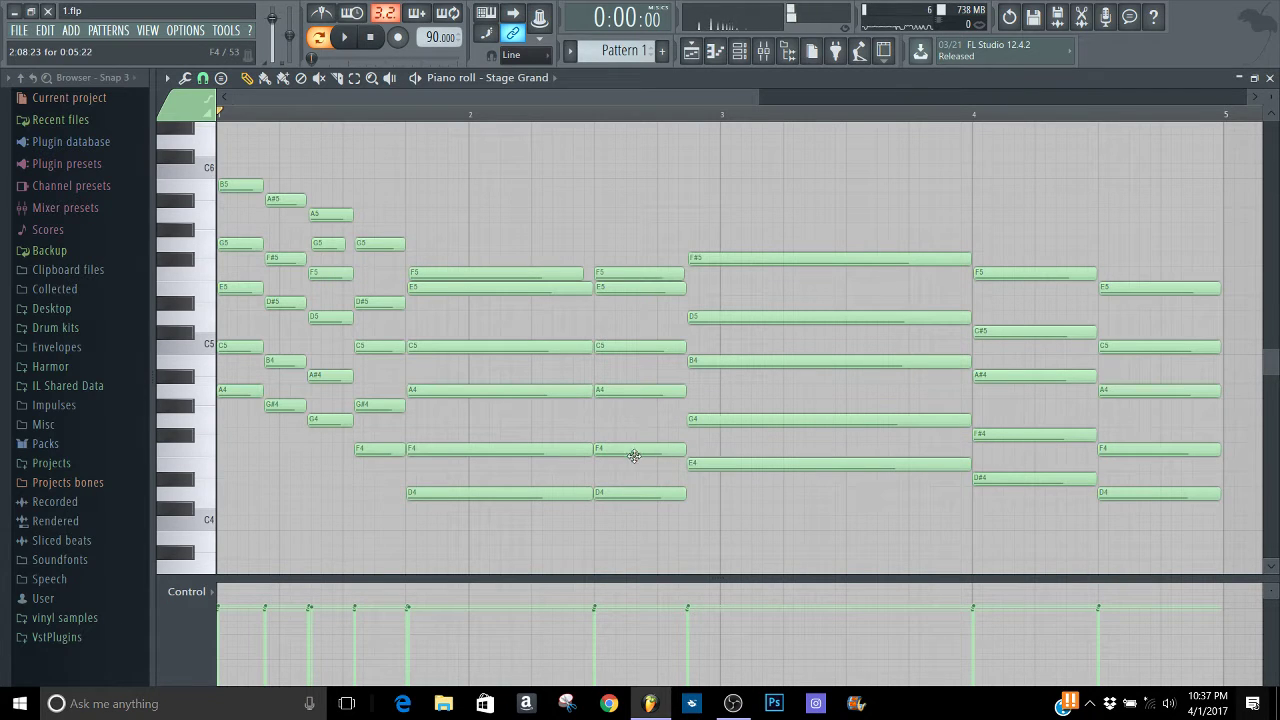
key(space)
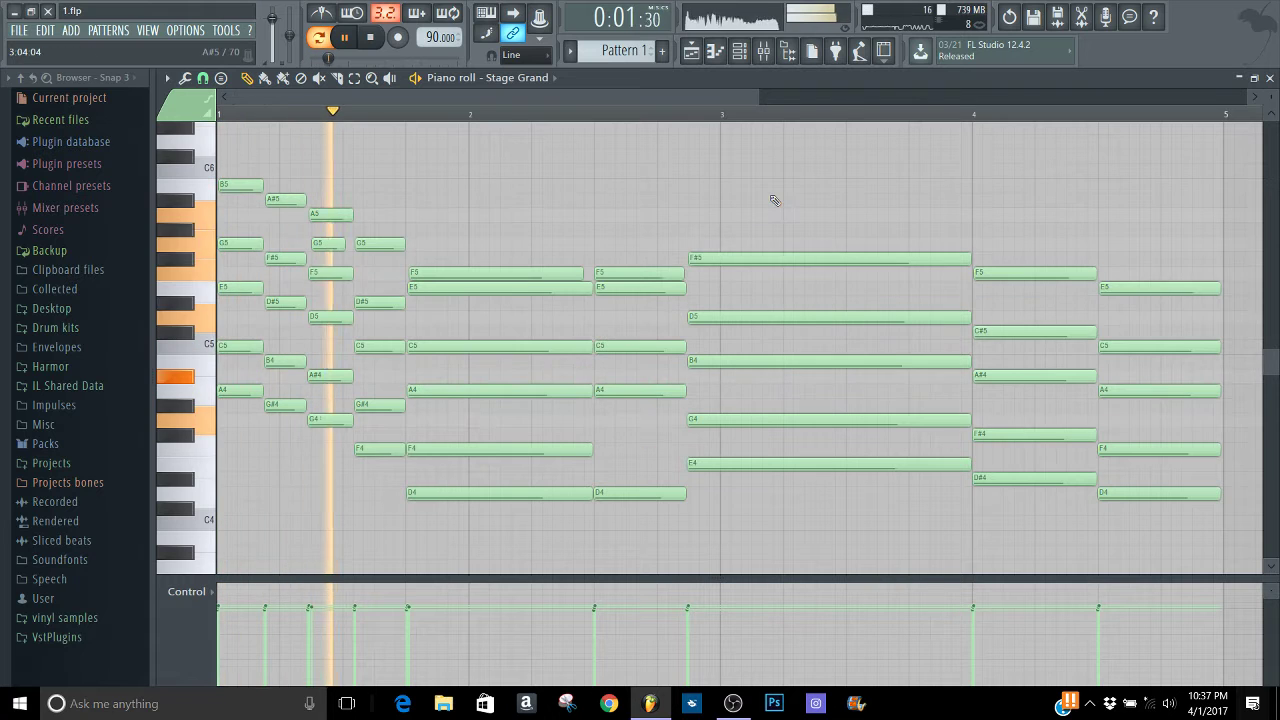
Add a G5 note spanning the seventh chord above F#5 and delete that chord's G4 note
drag(560, 96, 583, 96)
key(space)
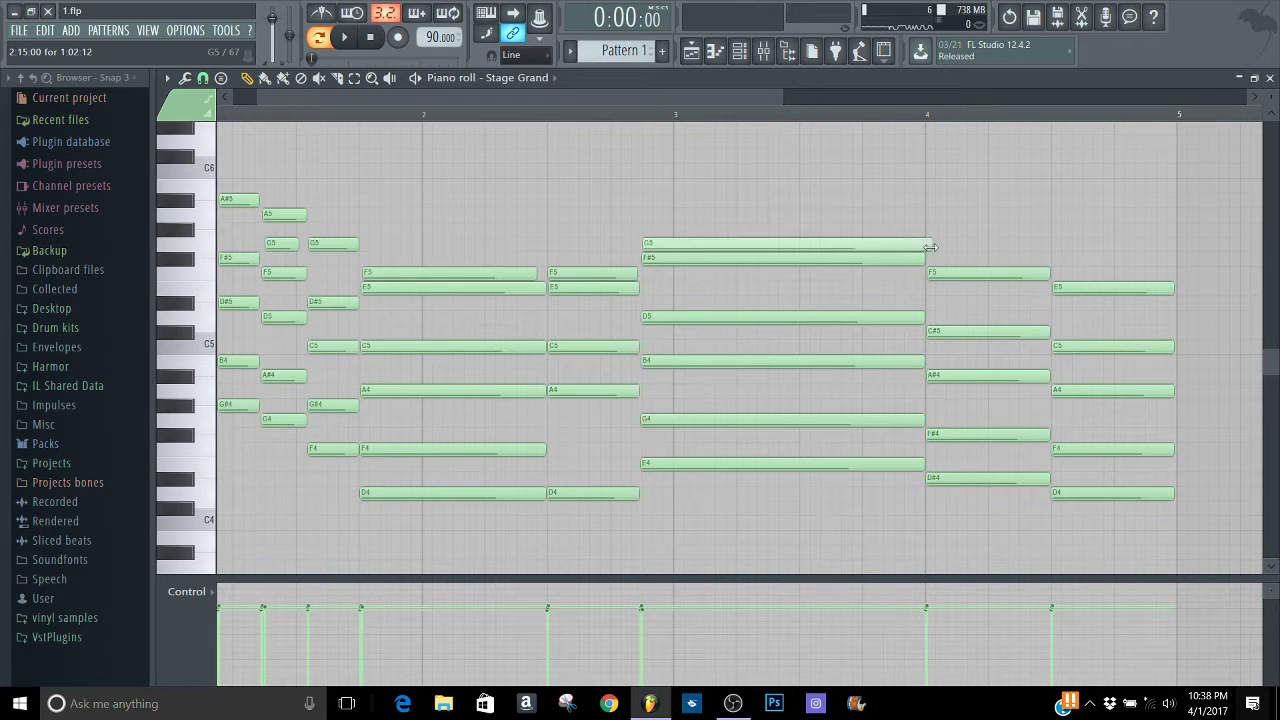
key(space)
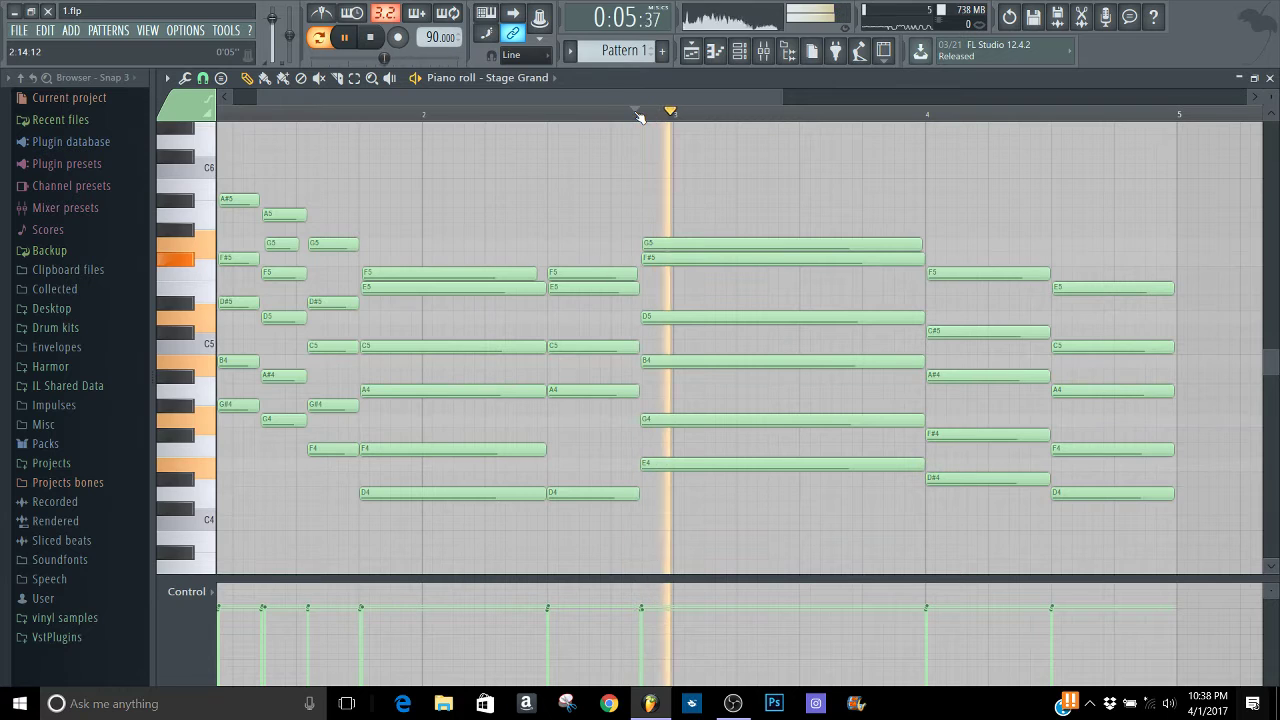
key(space)
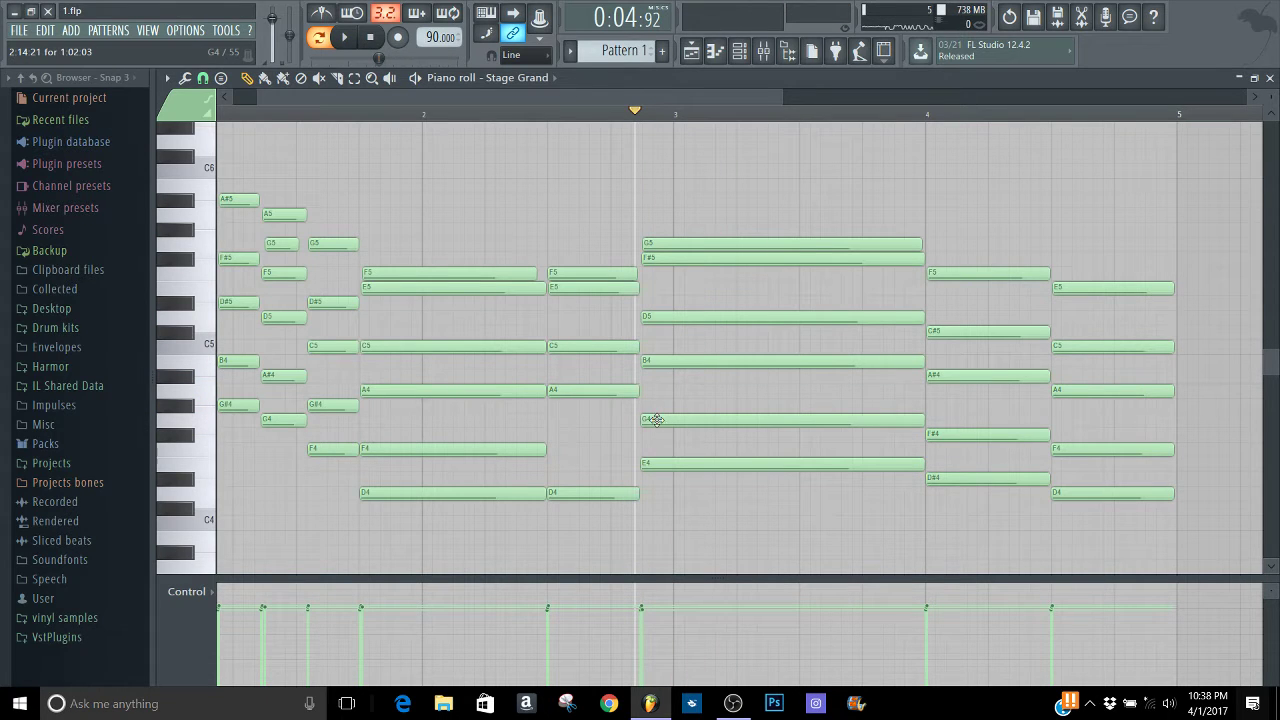
key(space)
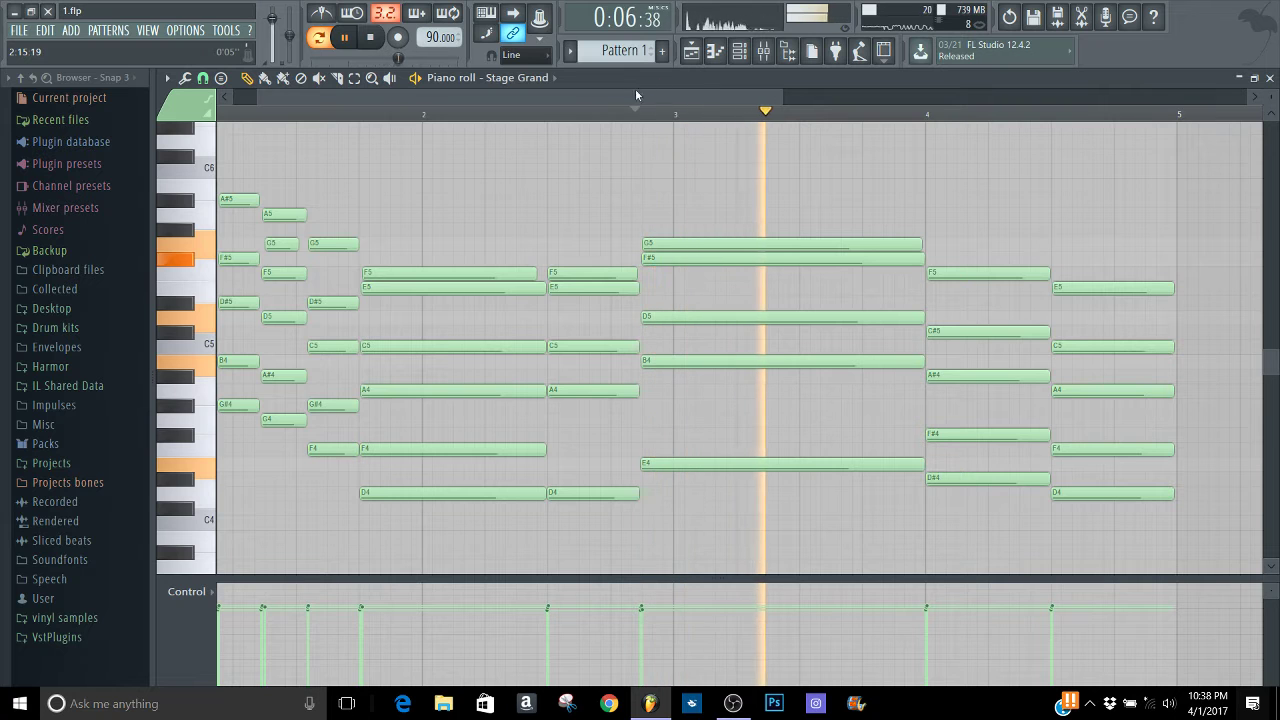
Add a D#5 note at the start of bar 4 and shorten it to match the eighth chord's length
drag(622, 98, 743, 131)
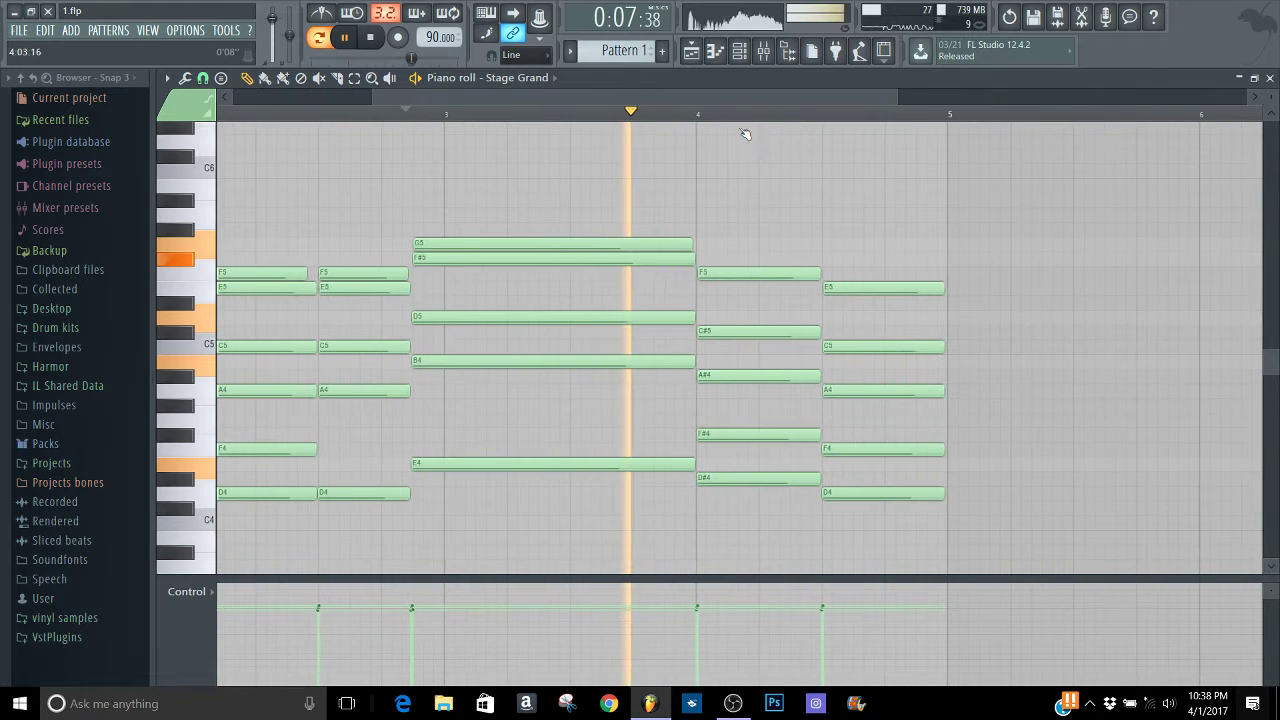
click(711, 302)
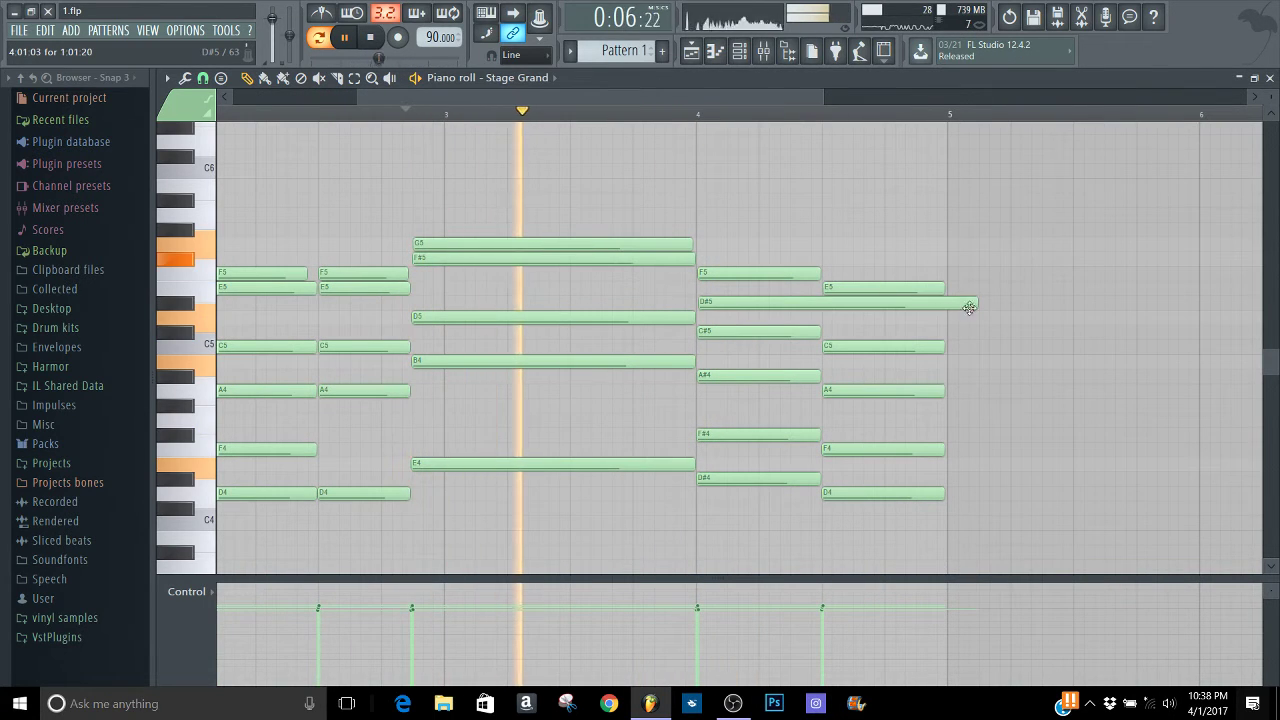
drag(962, 303, 821, 317)
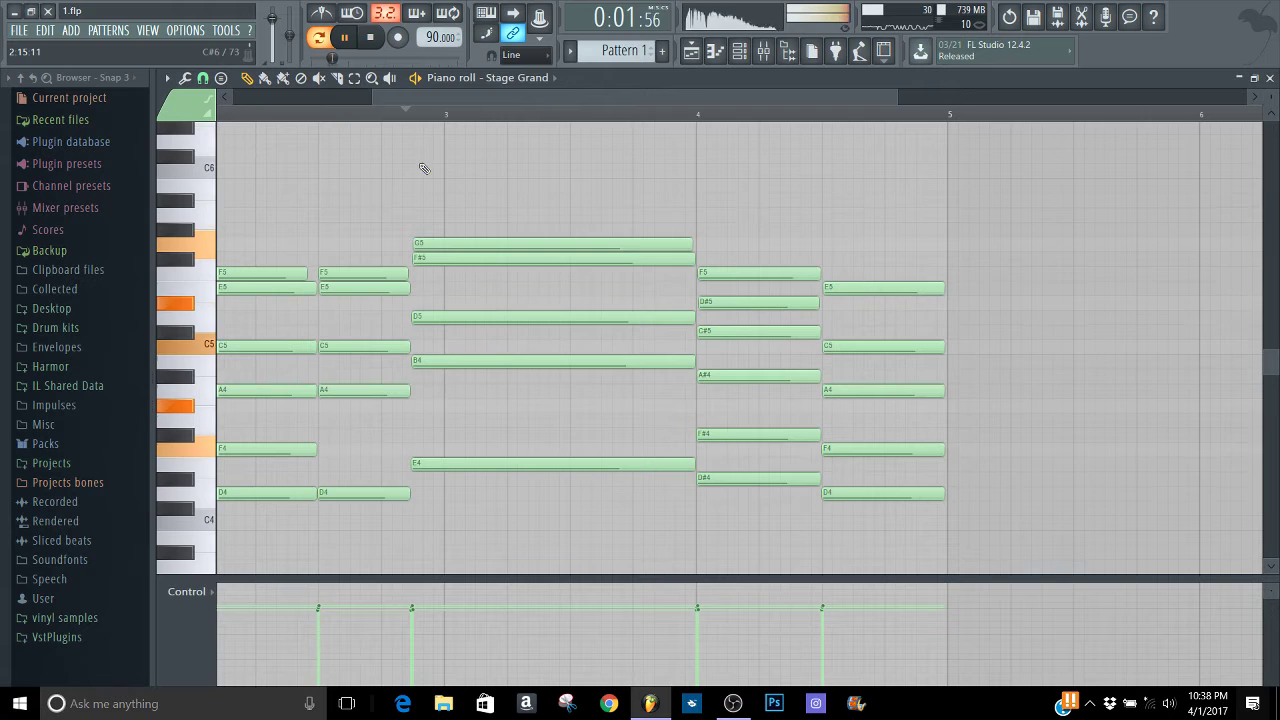
Replay the progression from the start and try a G4 note in the fifth chord
drag(375, 97, 230, 99)
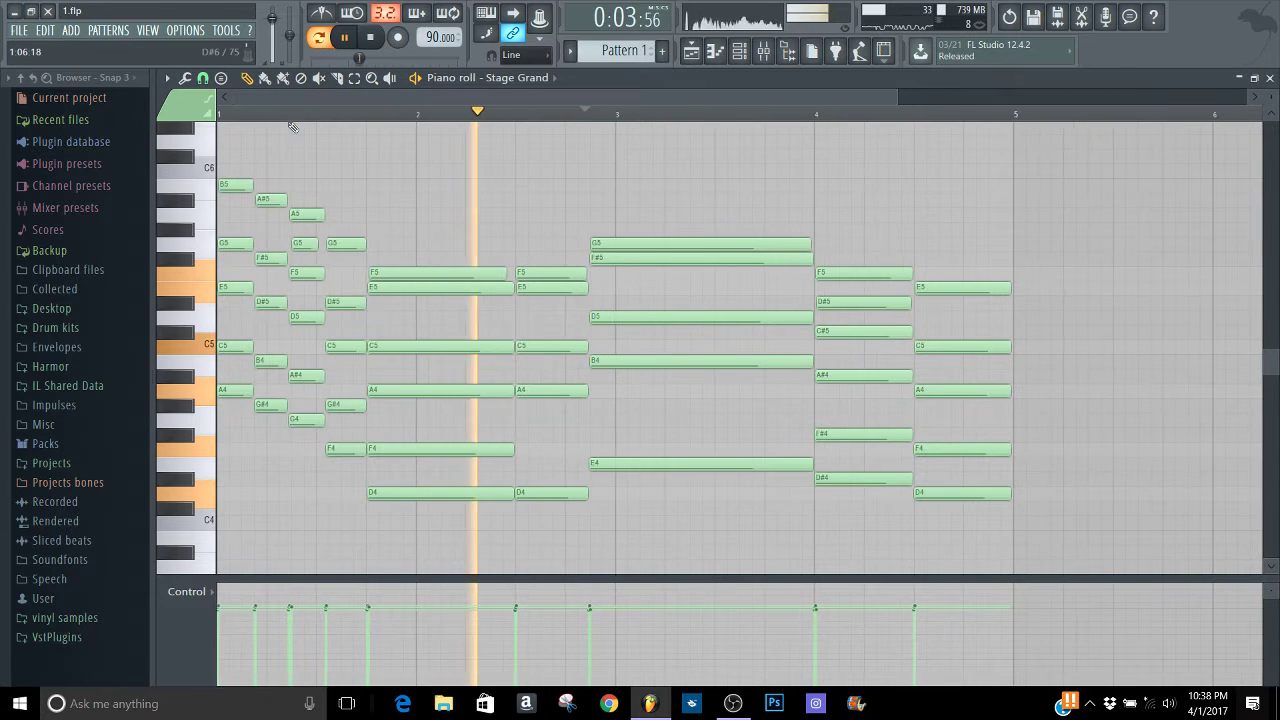
click(221, 113)
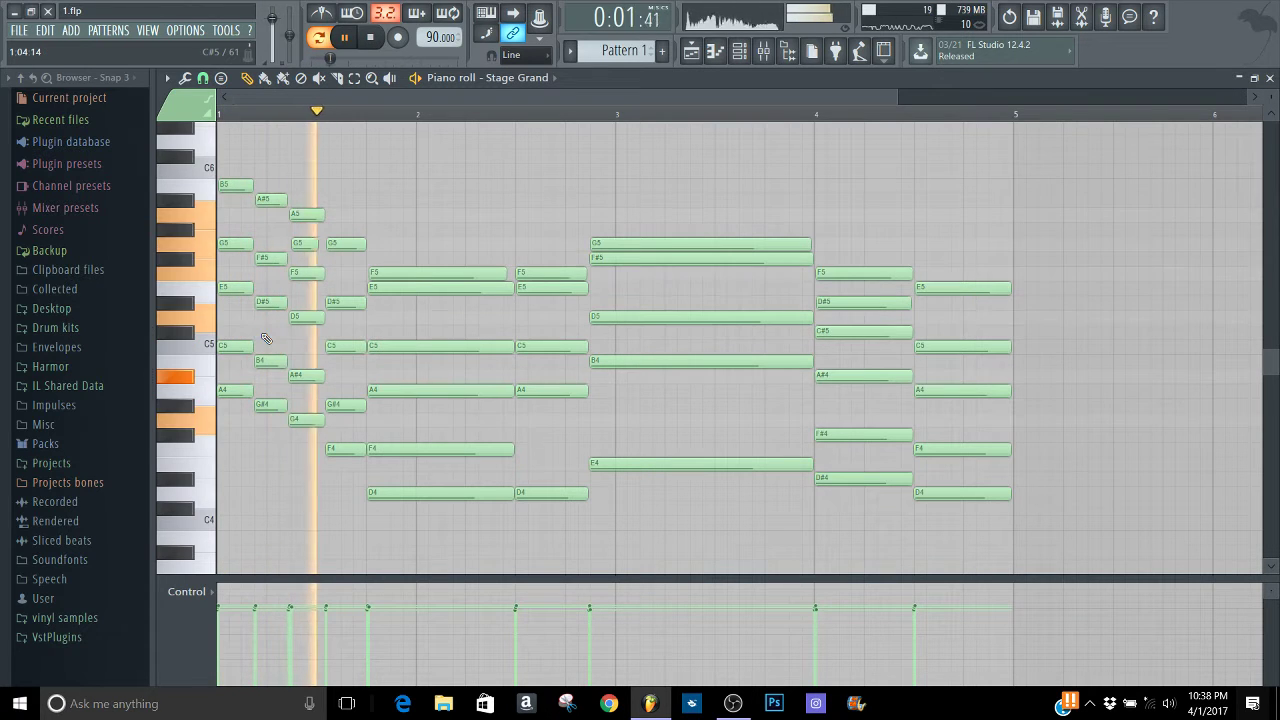
key(space)
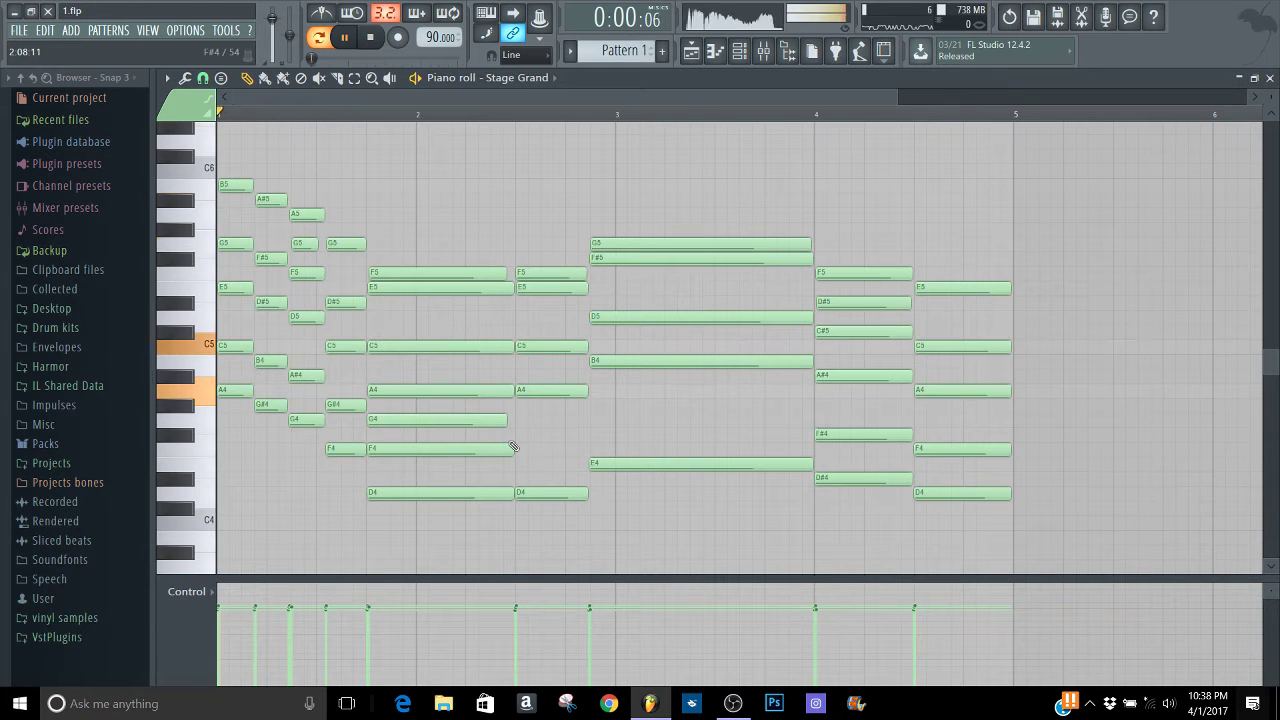
right_click(465, 419)
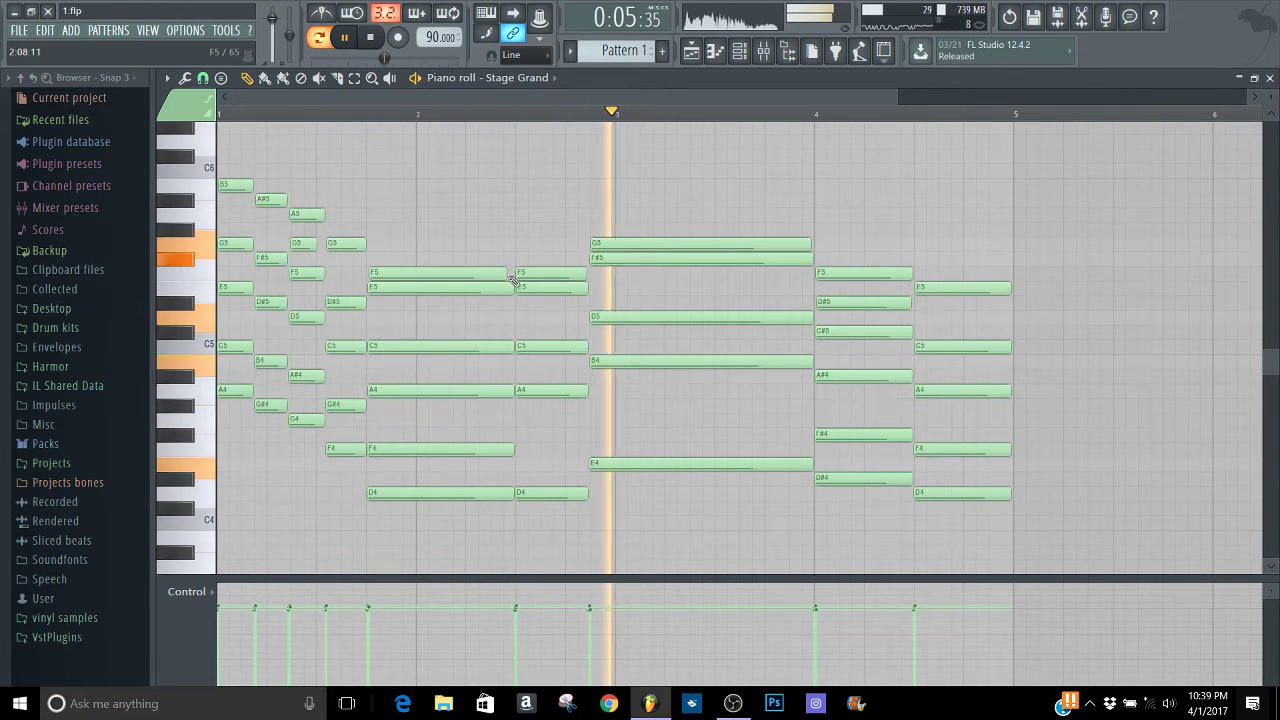
Replay the progression from the start of the sixth chord and box-select notes of that chord
click(512, 110)
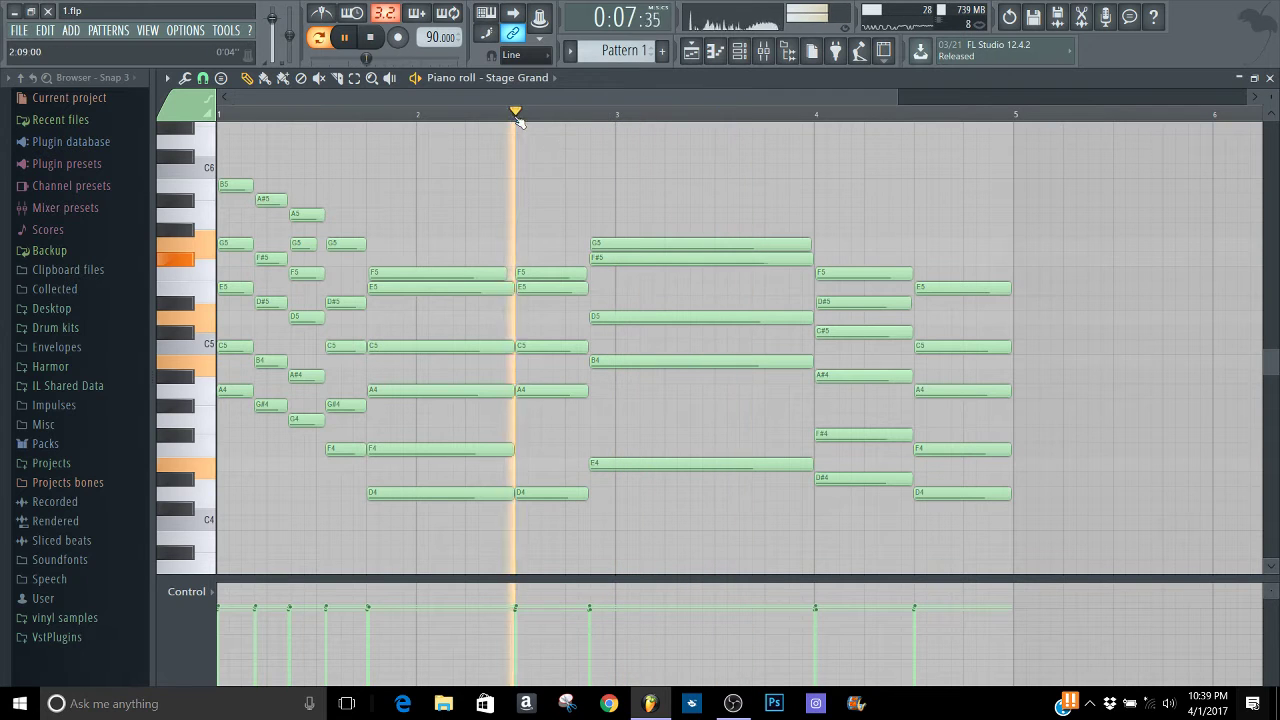
key(space)
key(space)
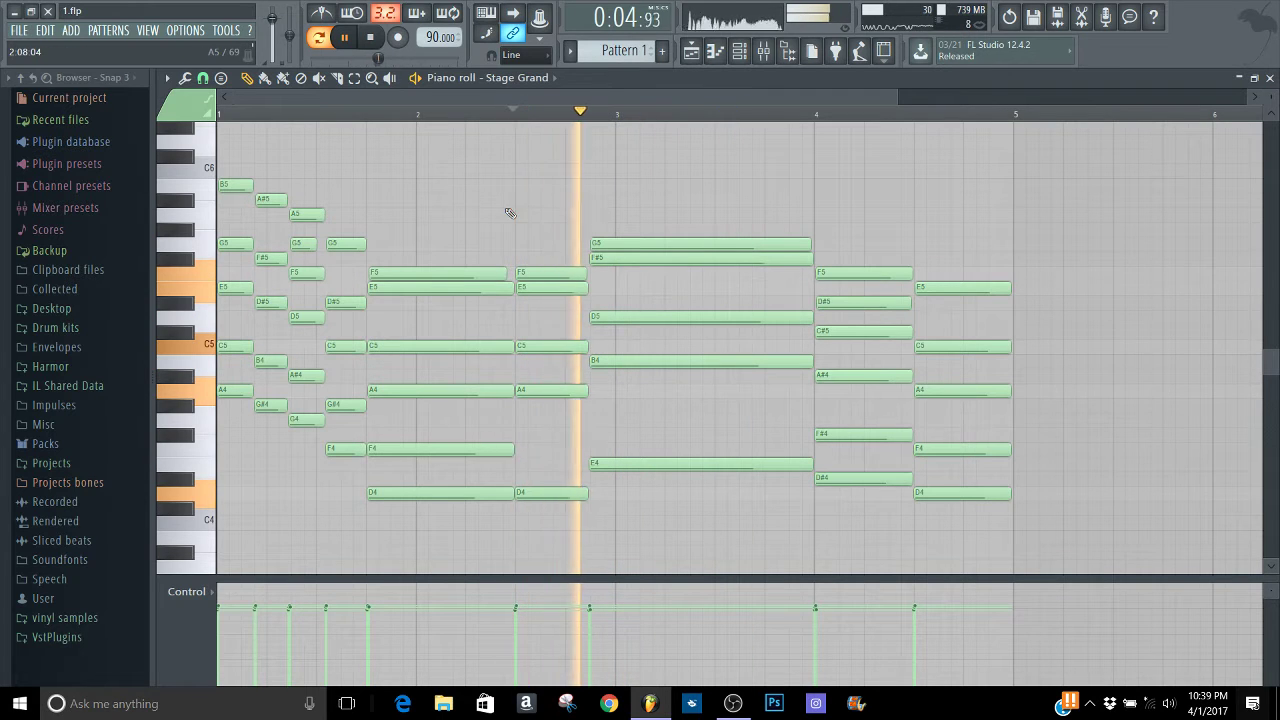
drag(518, 258, 560, 534)
key(space)
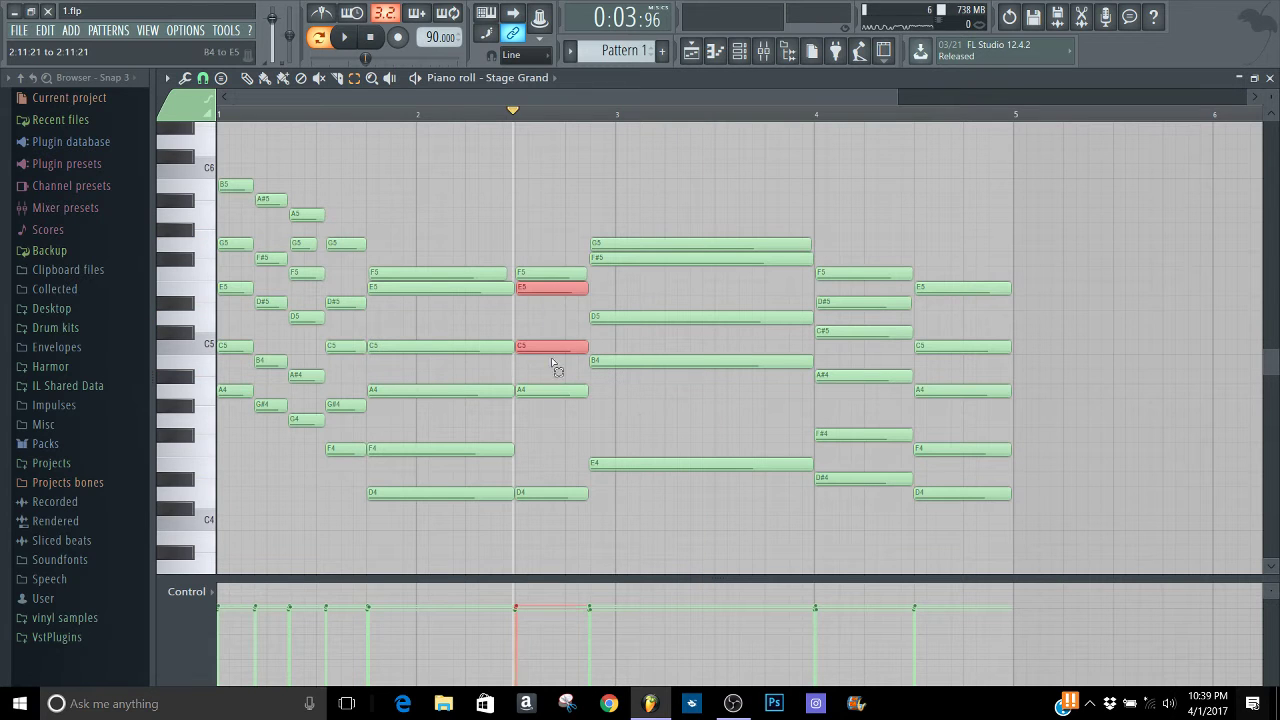
Select the sixth chord's D4 note, lower its velocity to 59%, and replay the chord to check the balance
click(556, 493)
key(space)
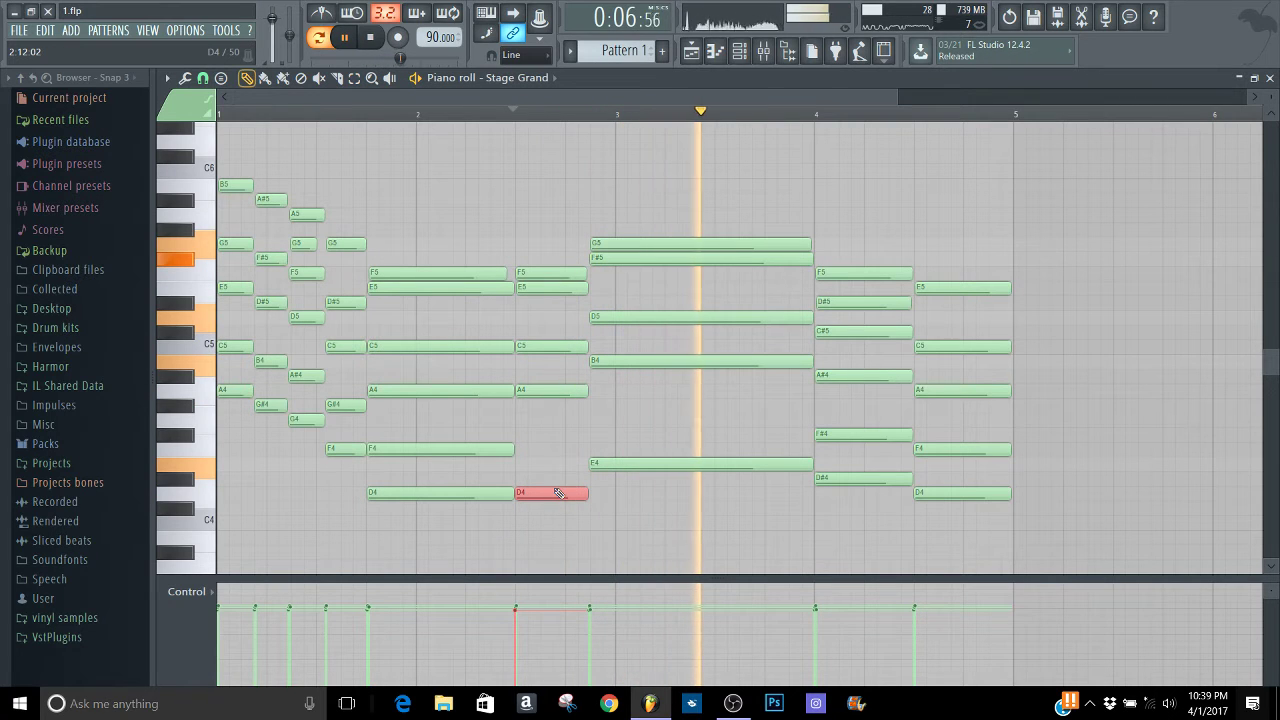
key(space)
key(space)
click(516, 633)
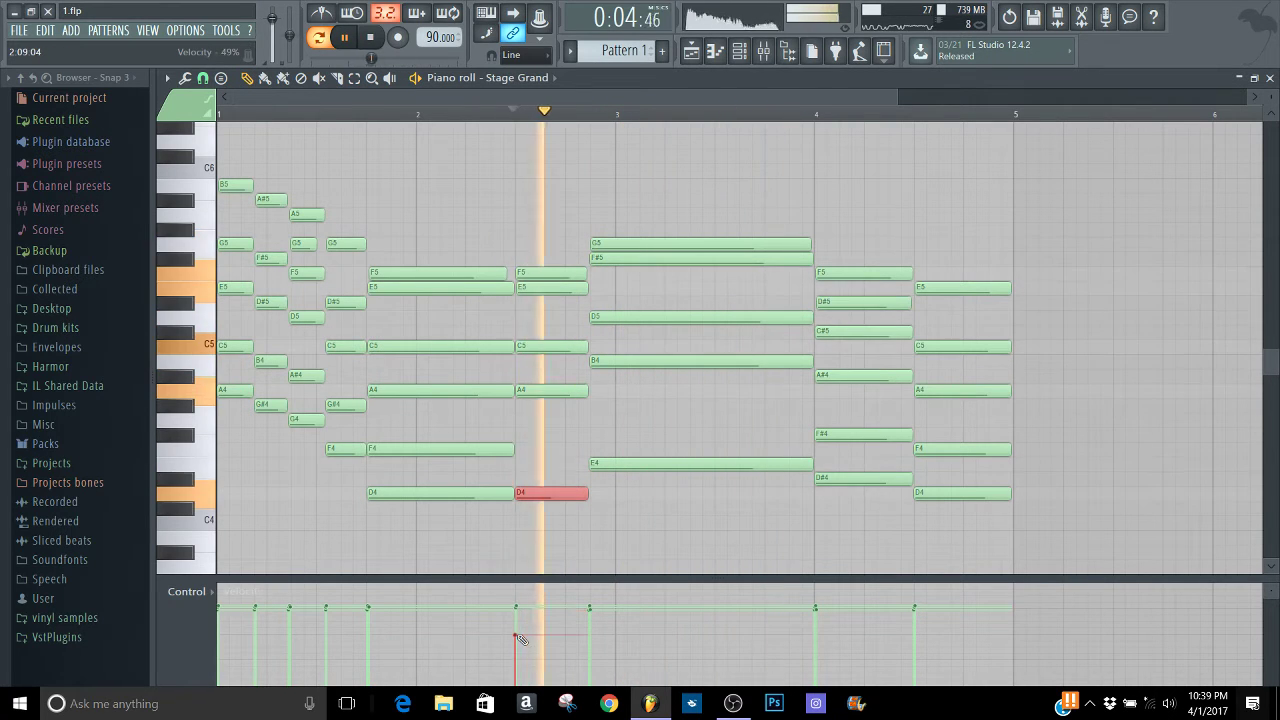
click(520, 623)
click(518, 625)
key(space)
key(space)
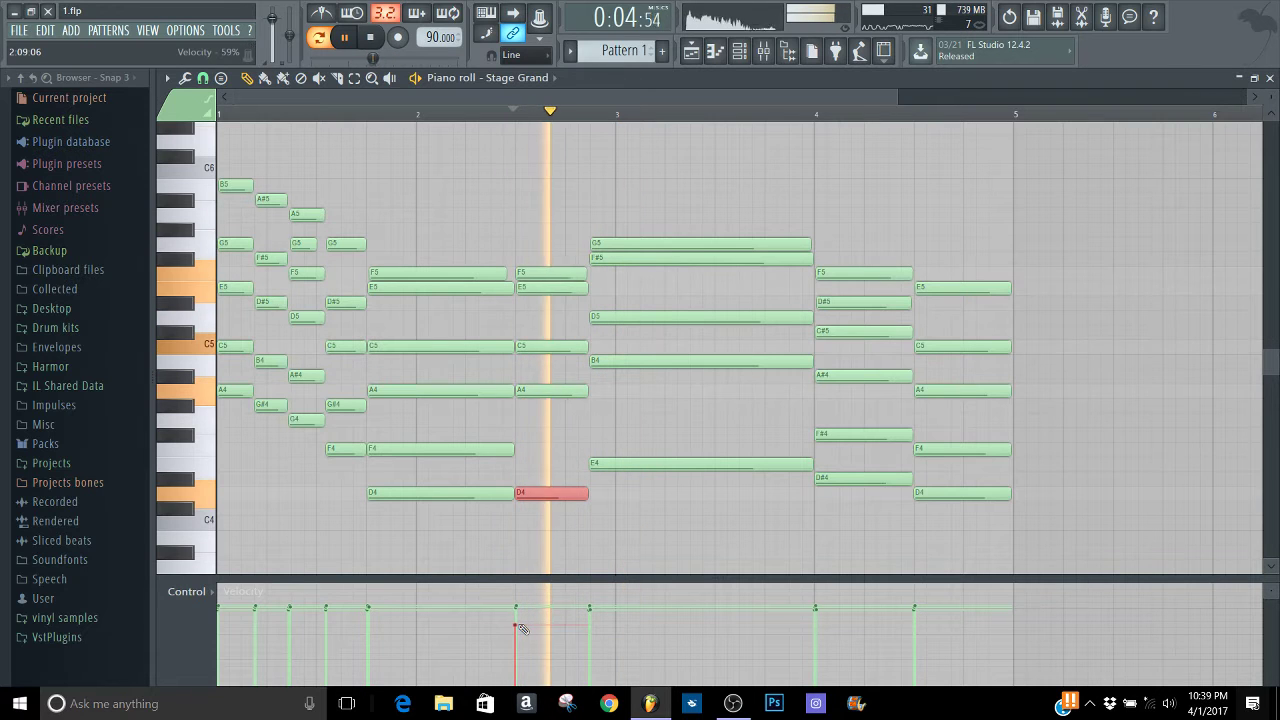
Try an F#4 note in the sixth chord and delete it again
click(555, 434)
right_click(557, 434)
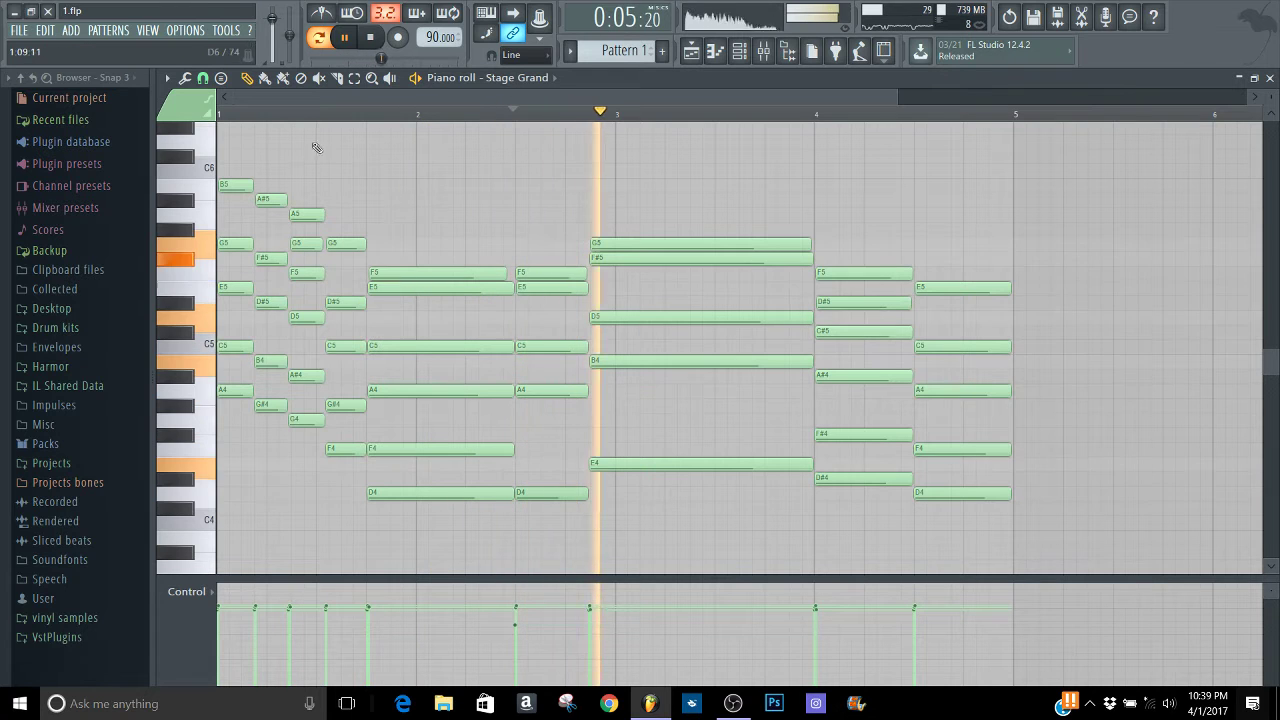
Replace the first chord's G5 note with an A5 note of similar length and play the progression from the start
click(221, 115)
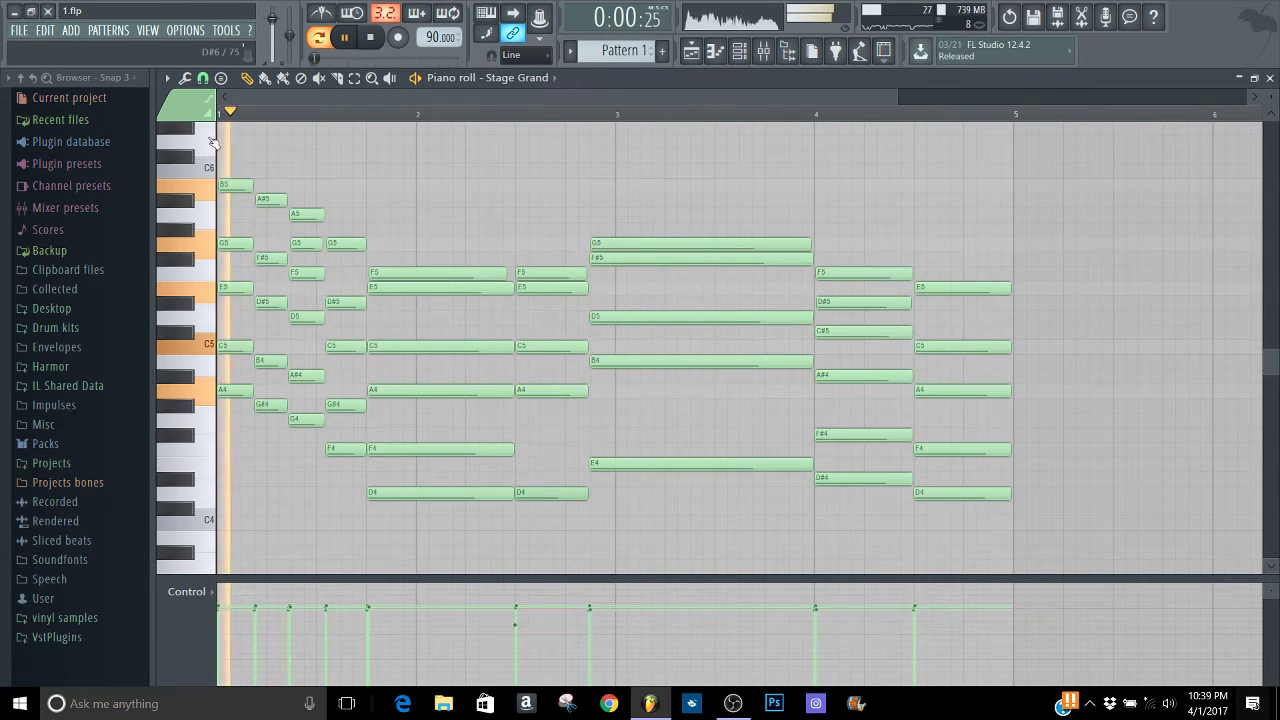
key(space)
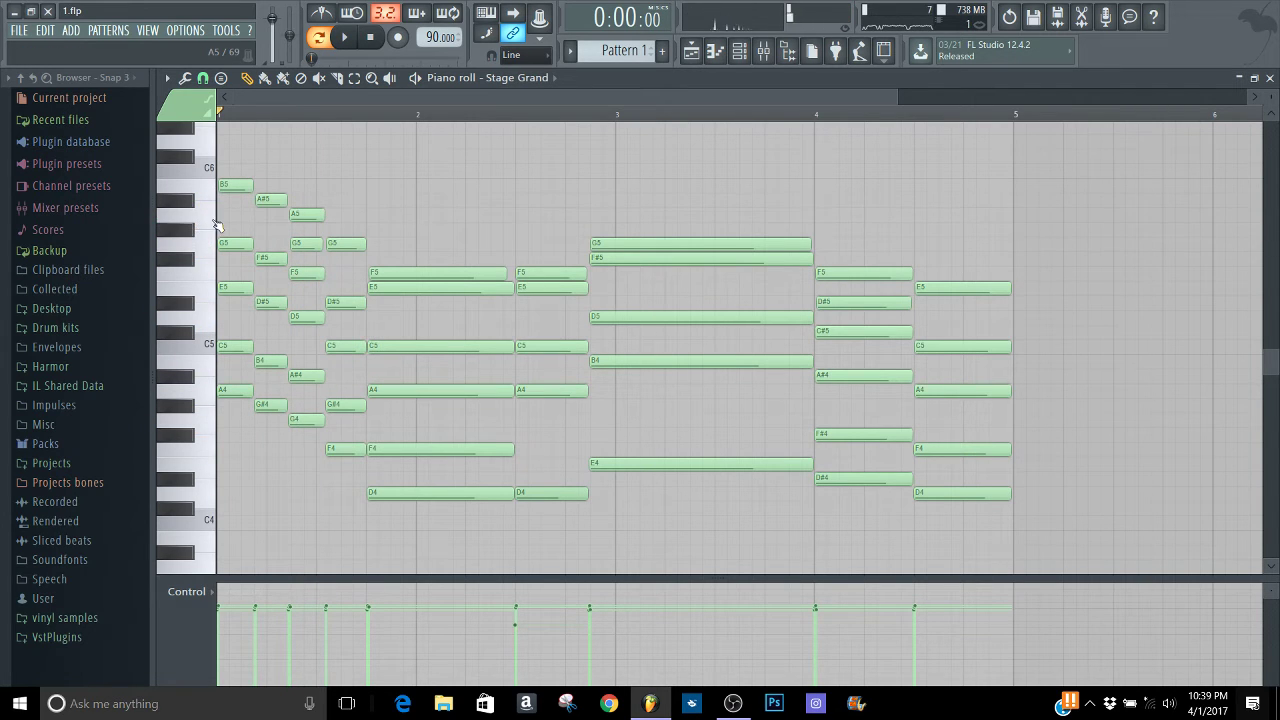
key(space)
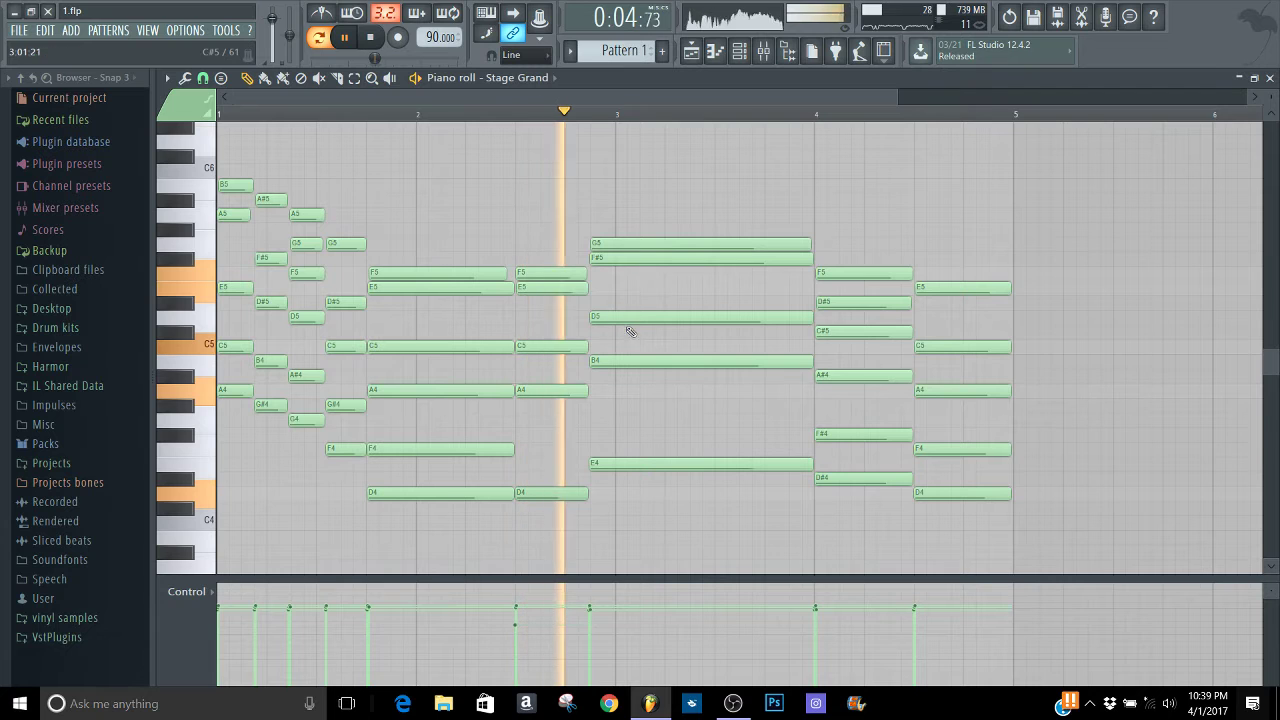
Try removing the C#5 note from the eighth chord and undo the deletion
right_click(831, 329)
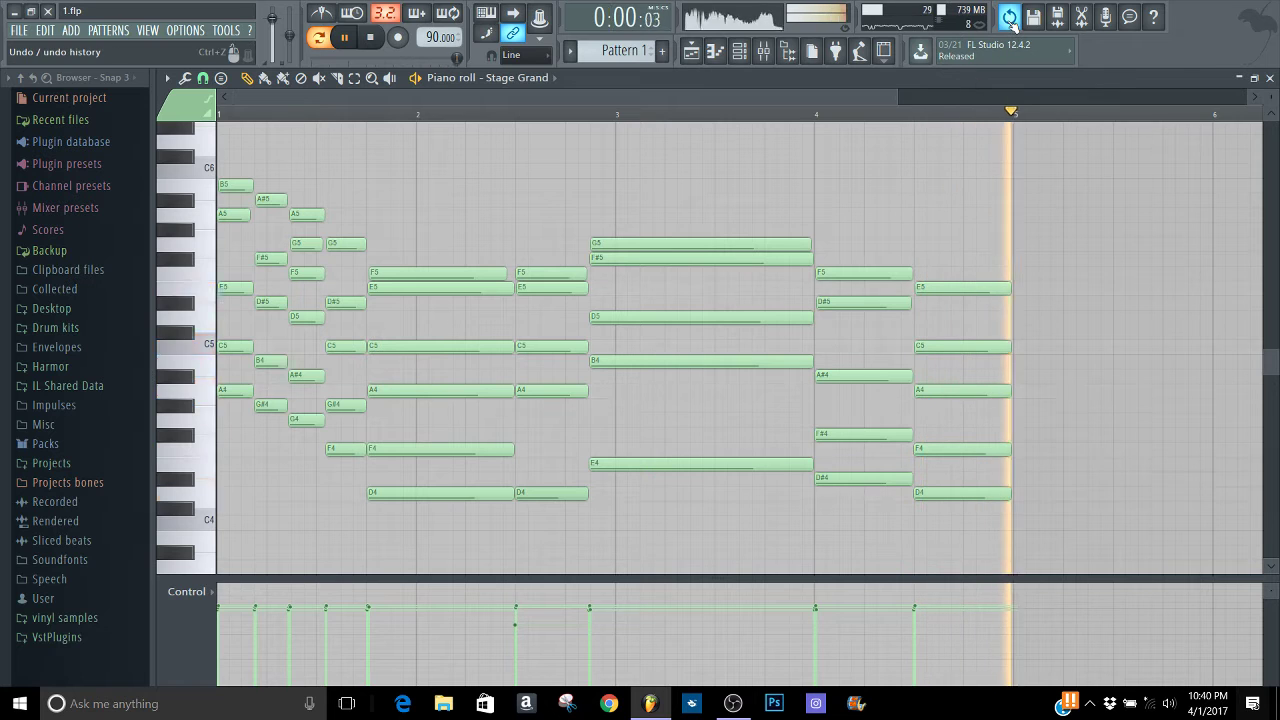
key(ctrl+z)
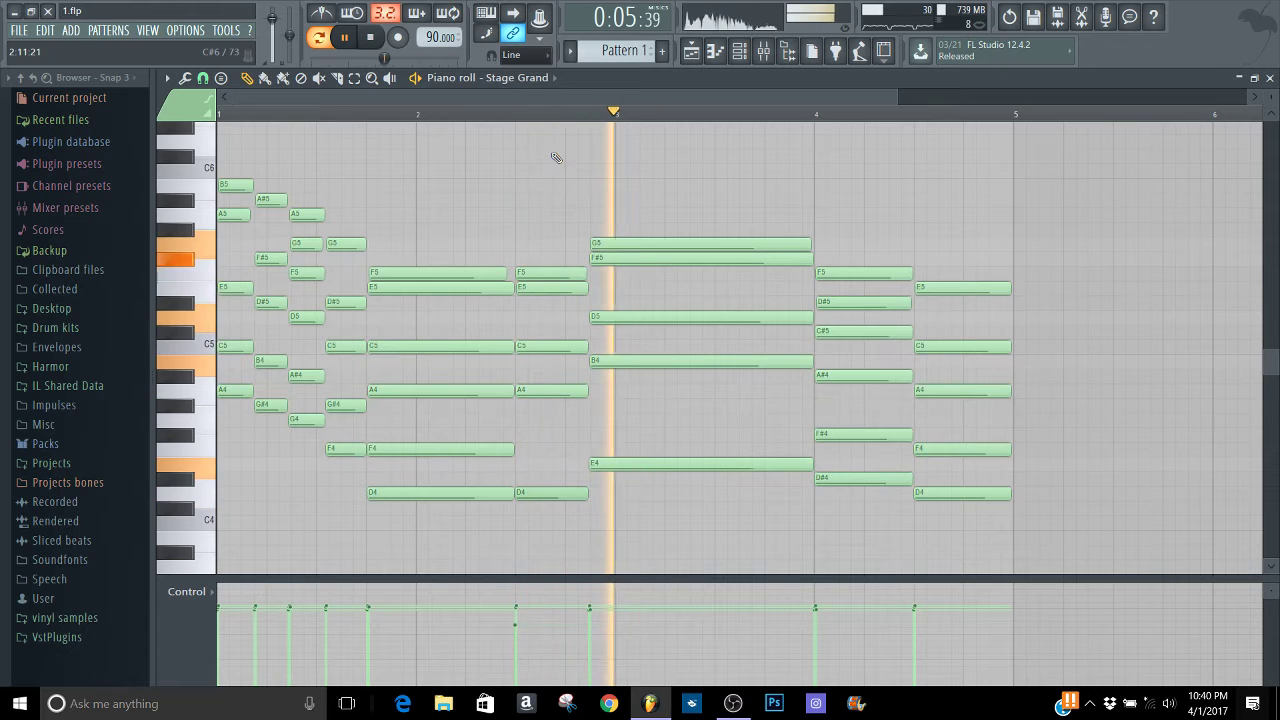
Try the sixth chord without its C5 note during playback and replay from the fifth chord
click(513, 116)
key(space)
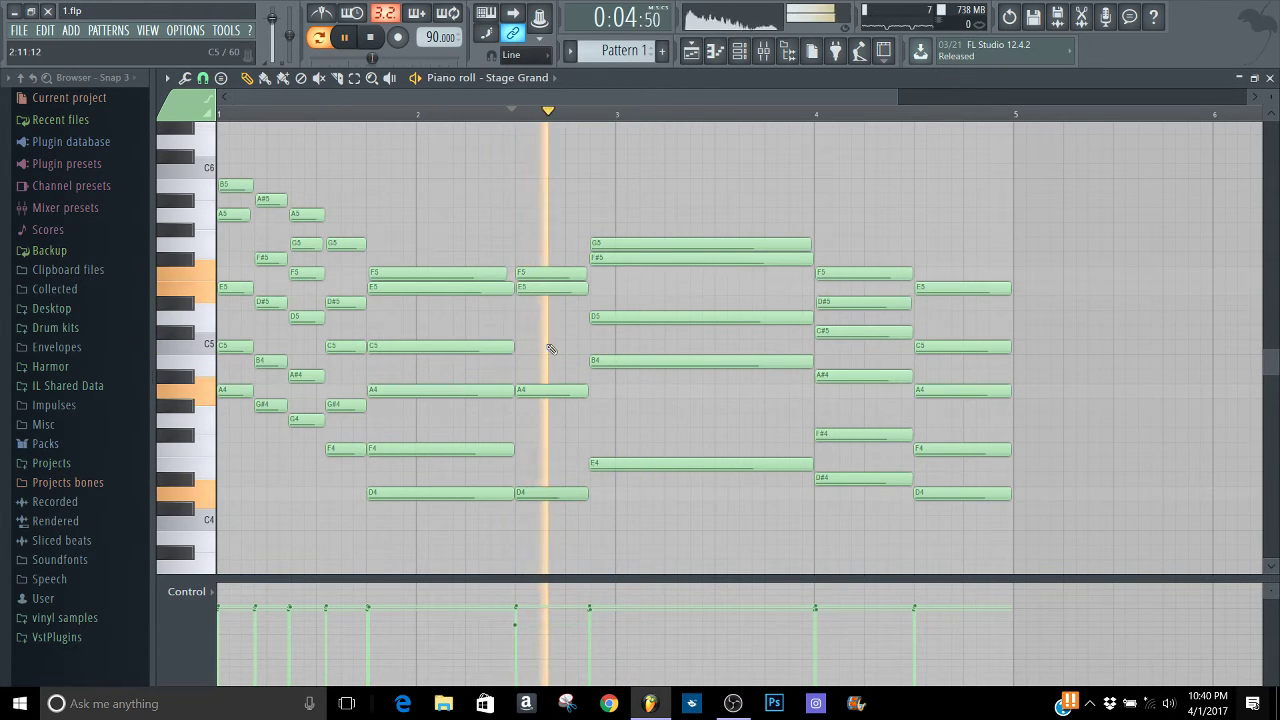
click(367, 110)
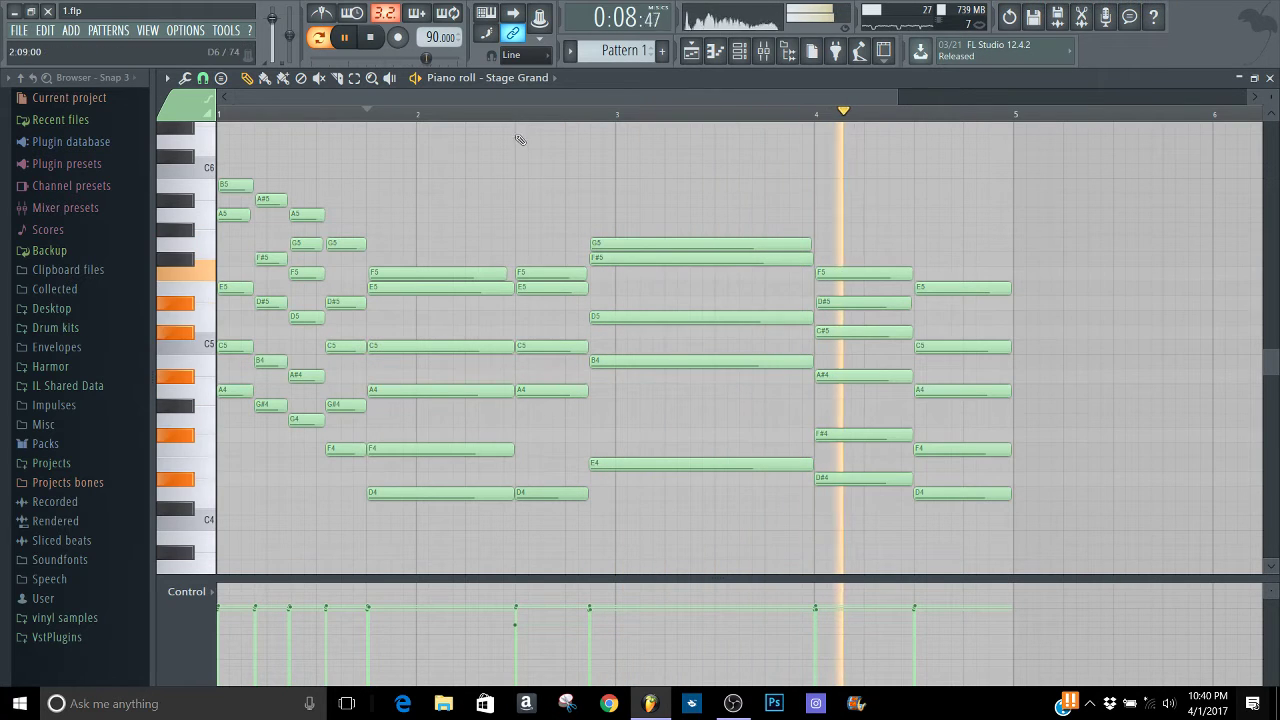
Try the sixth chord without its A4 note during playback and undo the deletion
click(518, 112)
right_click(550, 393)
key(space)
key(space)
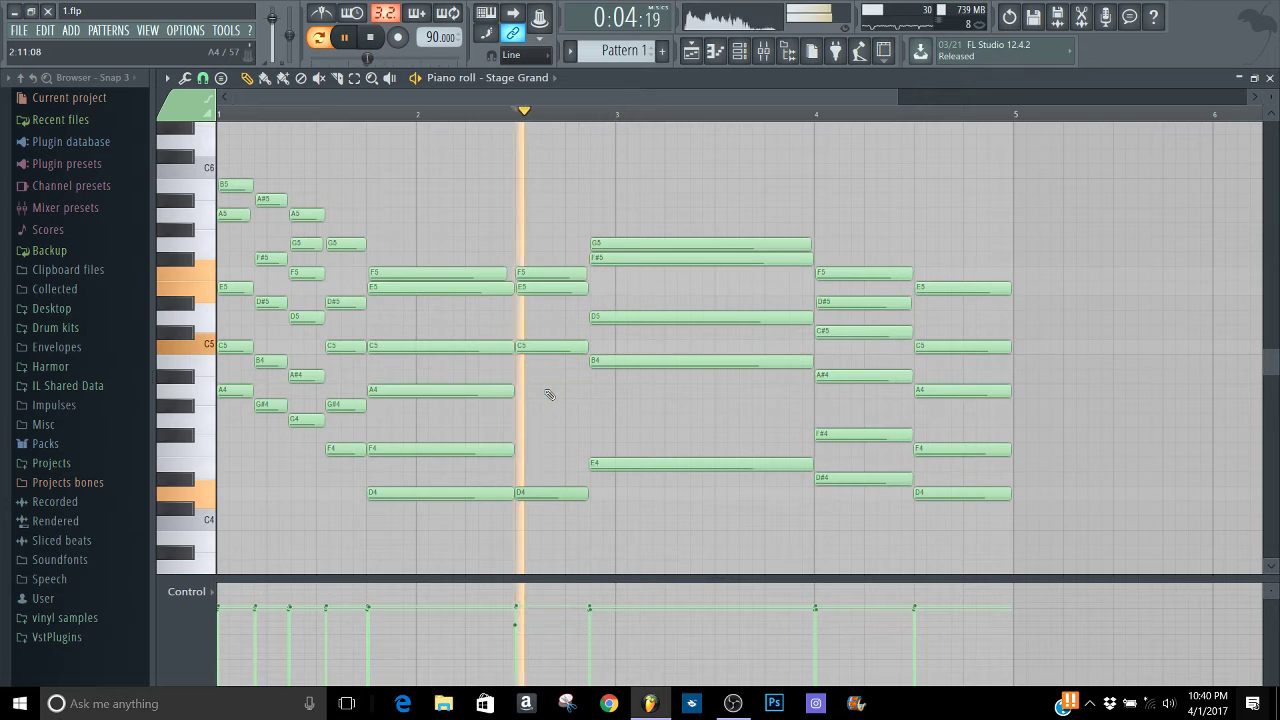
click(1009, 18)
Lower the velocity of the sixth chord's A4 note and close the piano roll
click(355, 79)
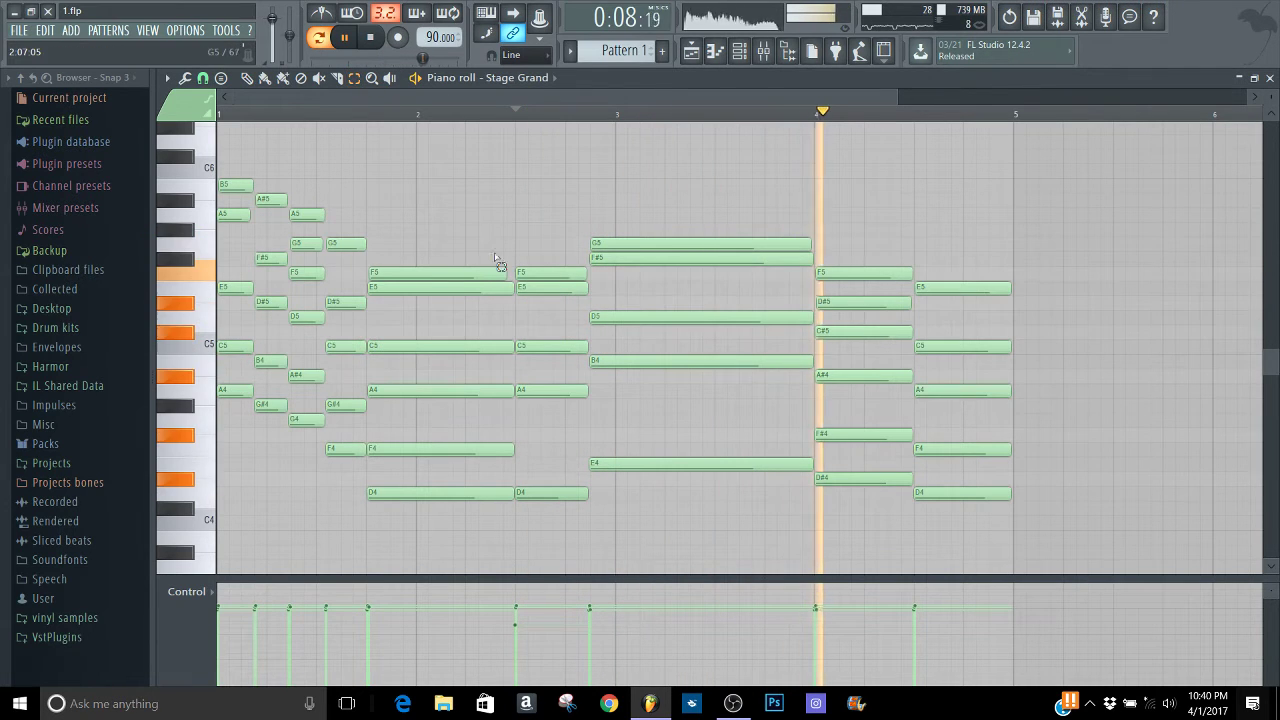
click(534, 392)
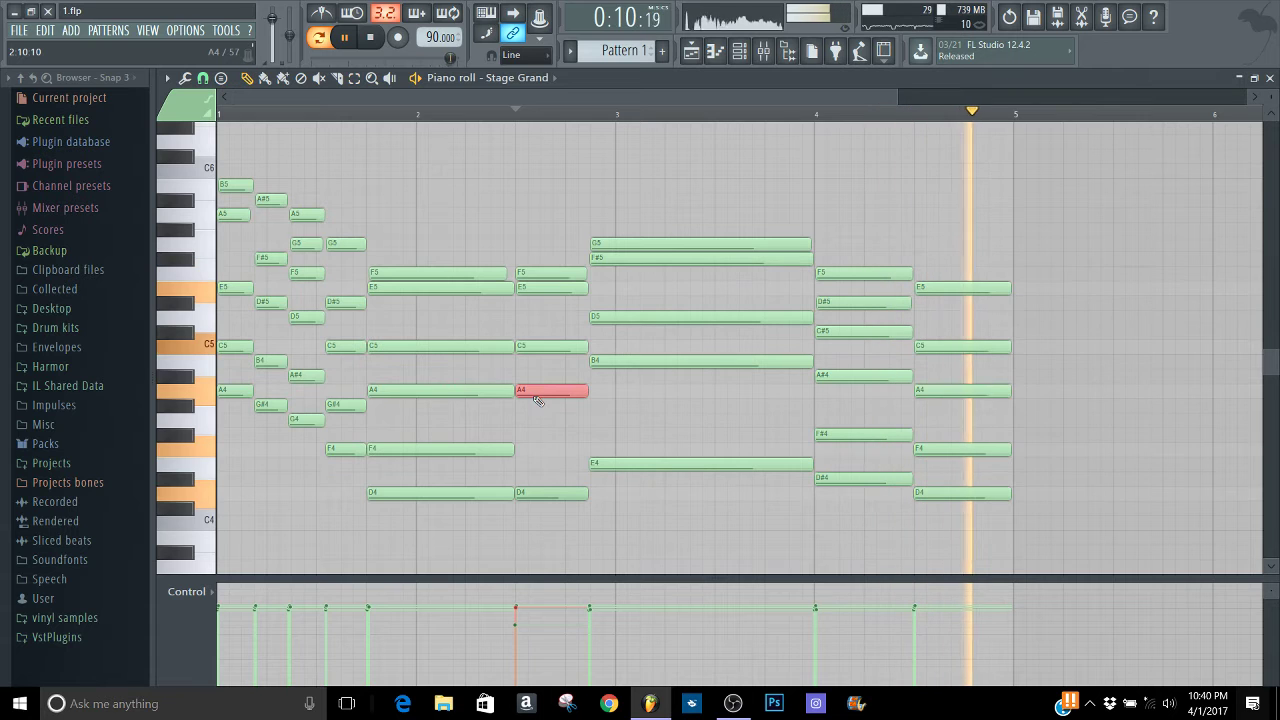
click(526, 624)
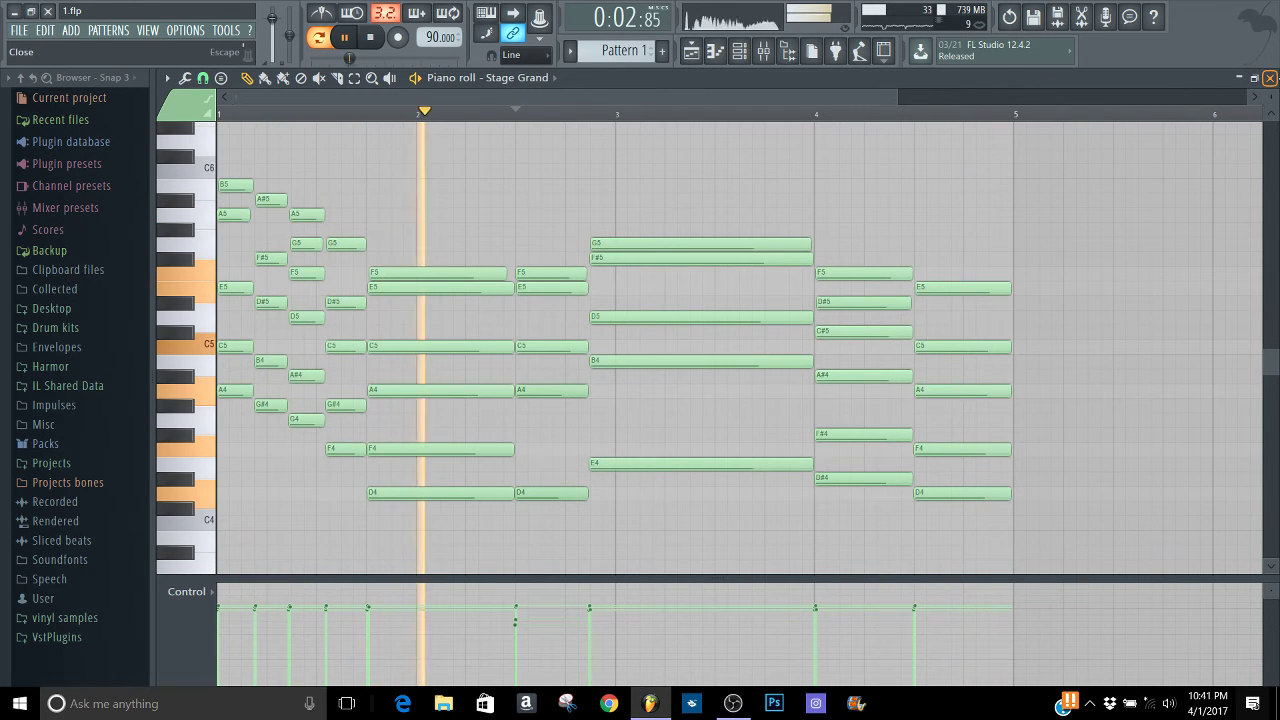
click(1270, 77)
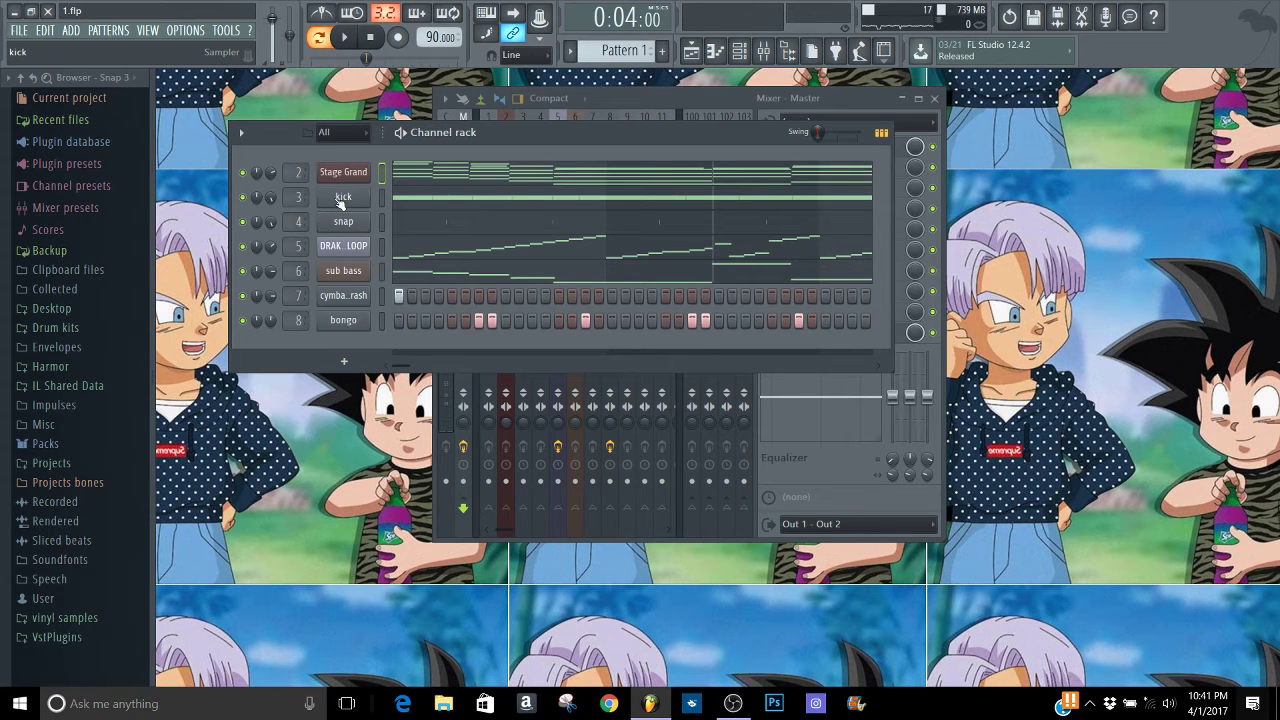
Open the Stage Grand instrument, solo its channel and play the pattern from the start
click(336, 176)
click(255, 278)
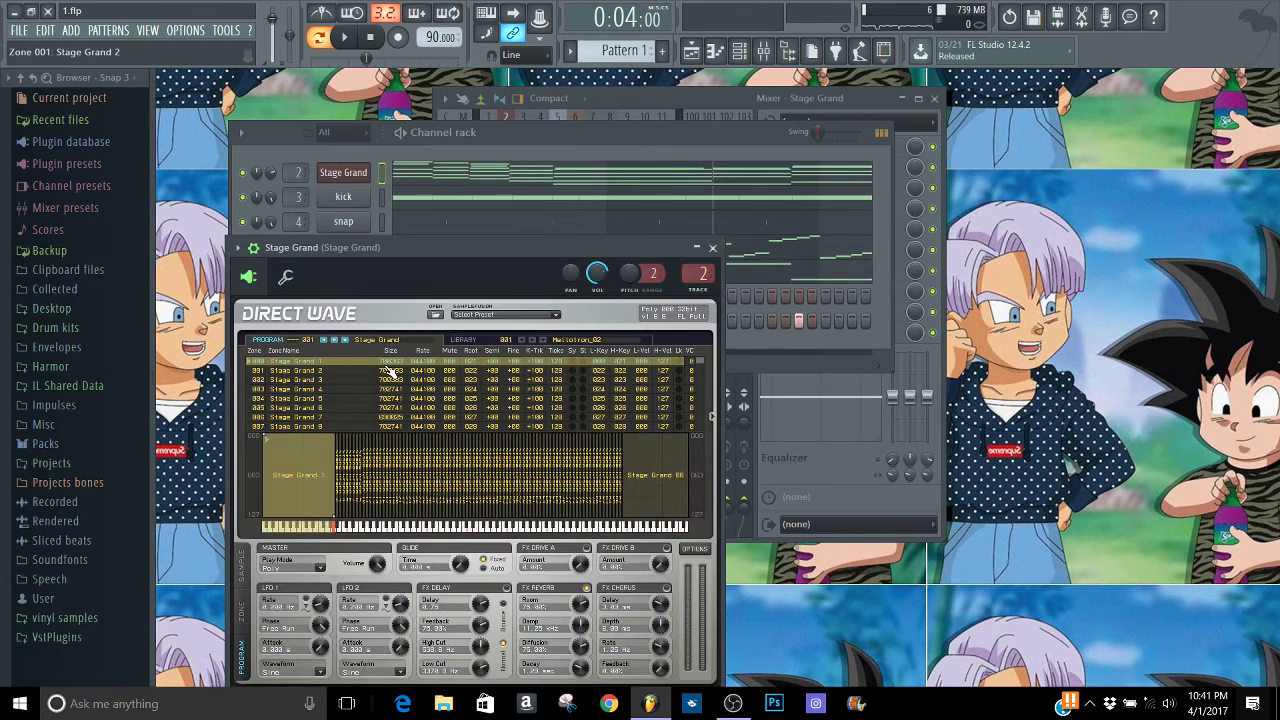
key(space)
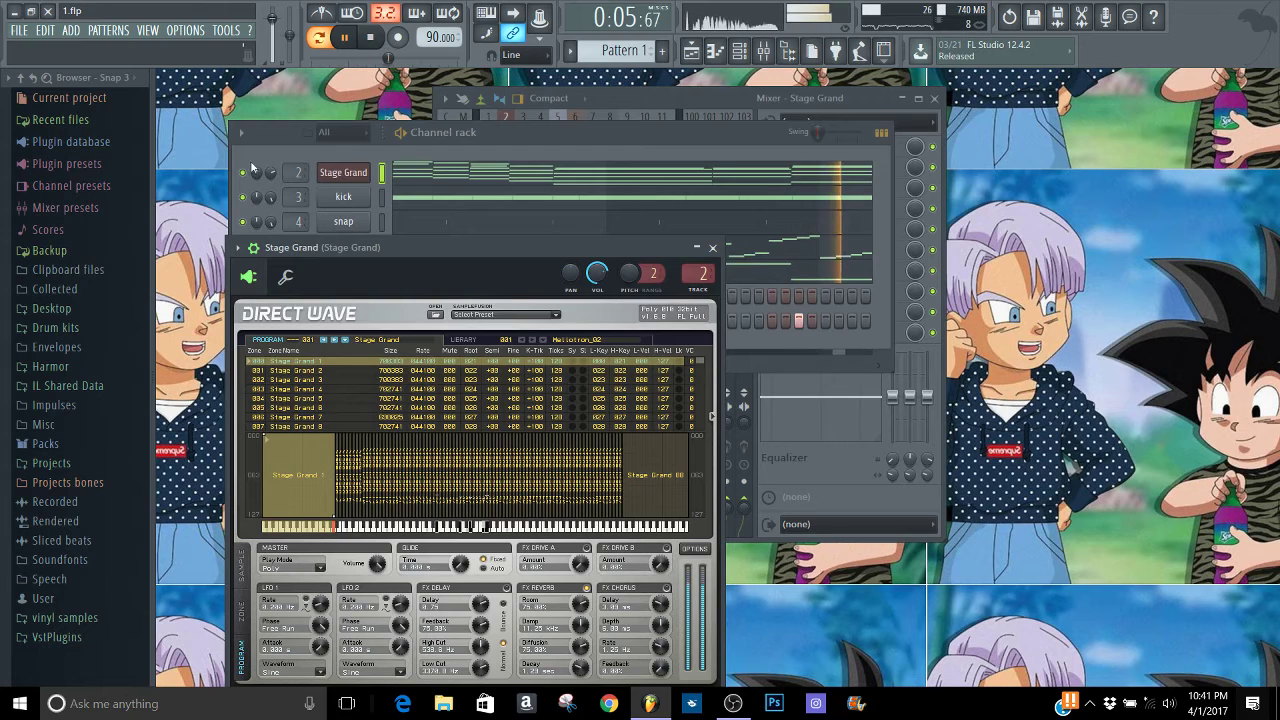
right_click(245, 170)
click(253, 174)
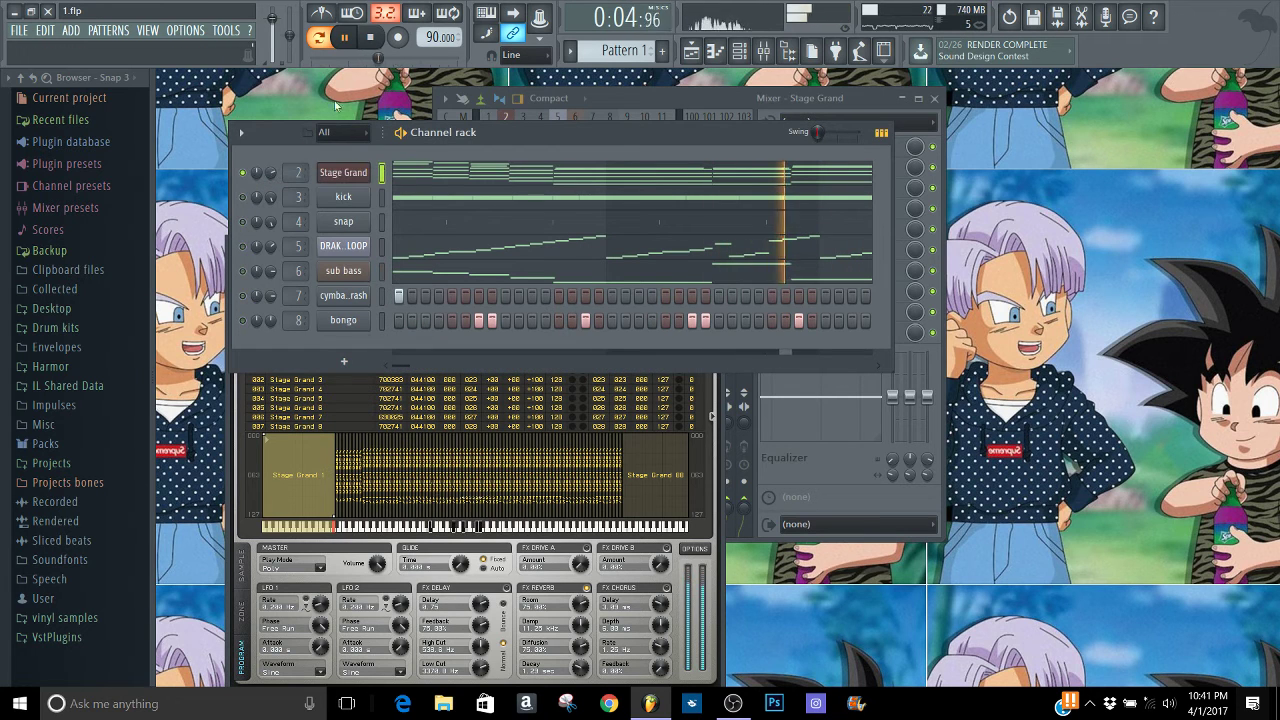
click(370, 40)
key(space)
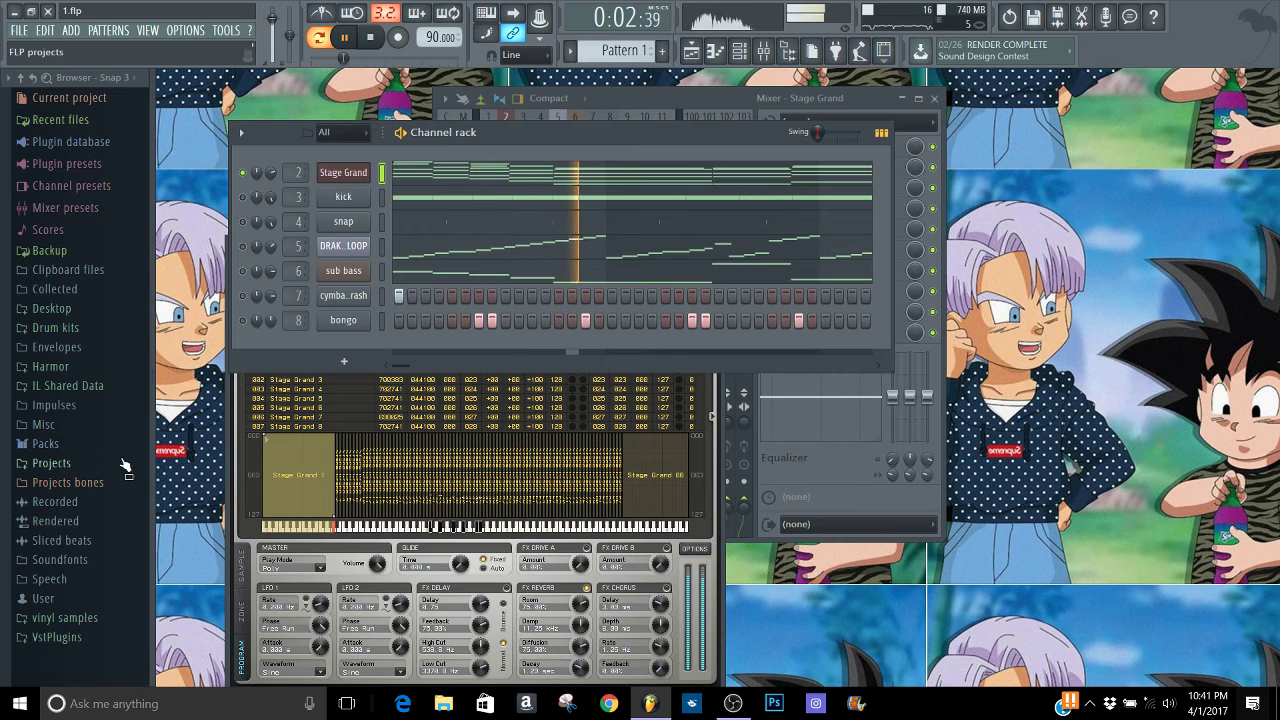
Expand the Keyboard presets under the Instruments packs in the browser and unsolo the Stage Grand channel
click(42, 443)
click(95, 503)
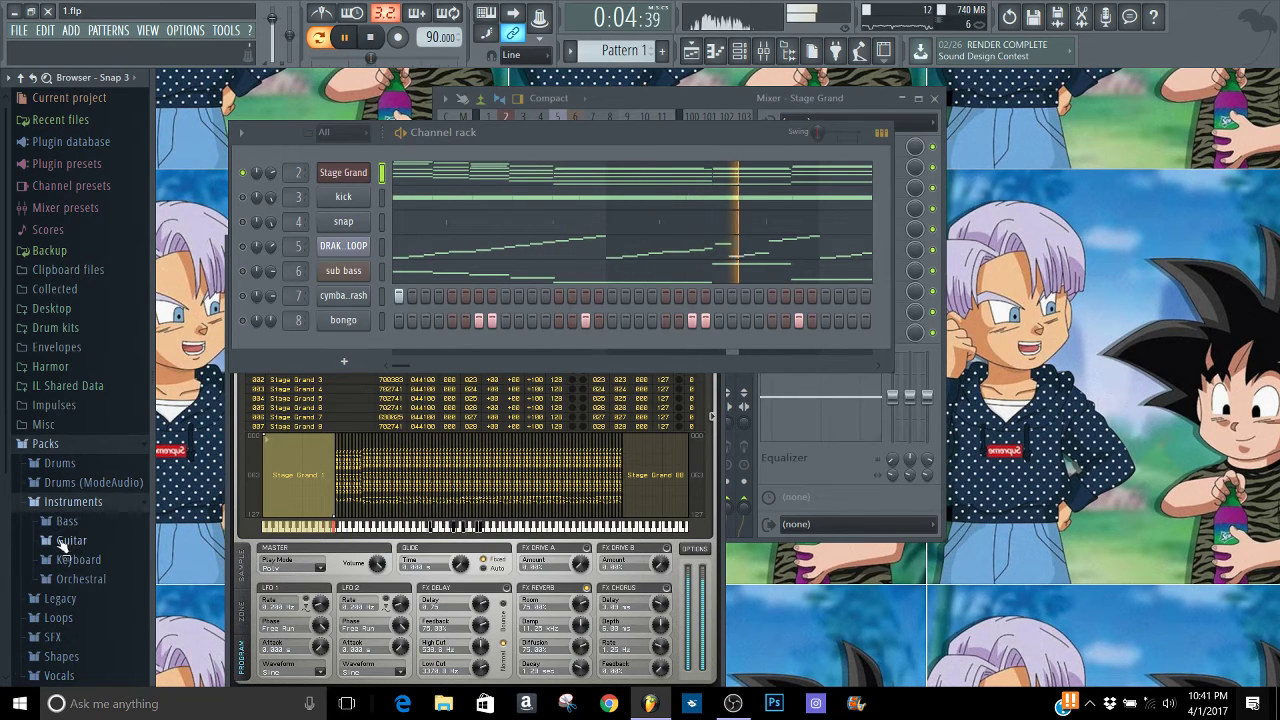
click(80, 561)
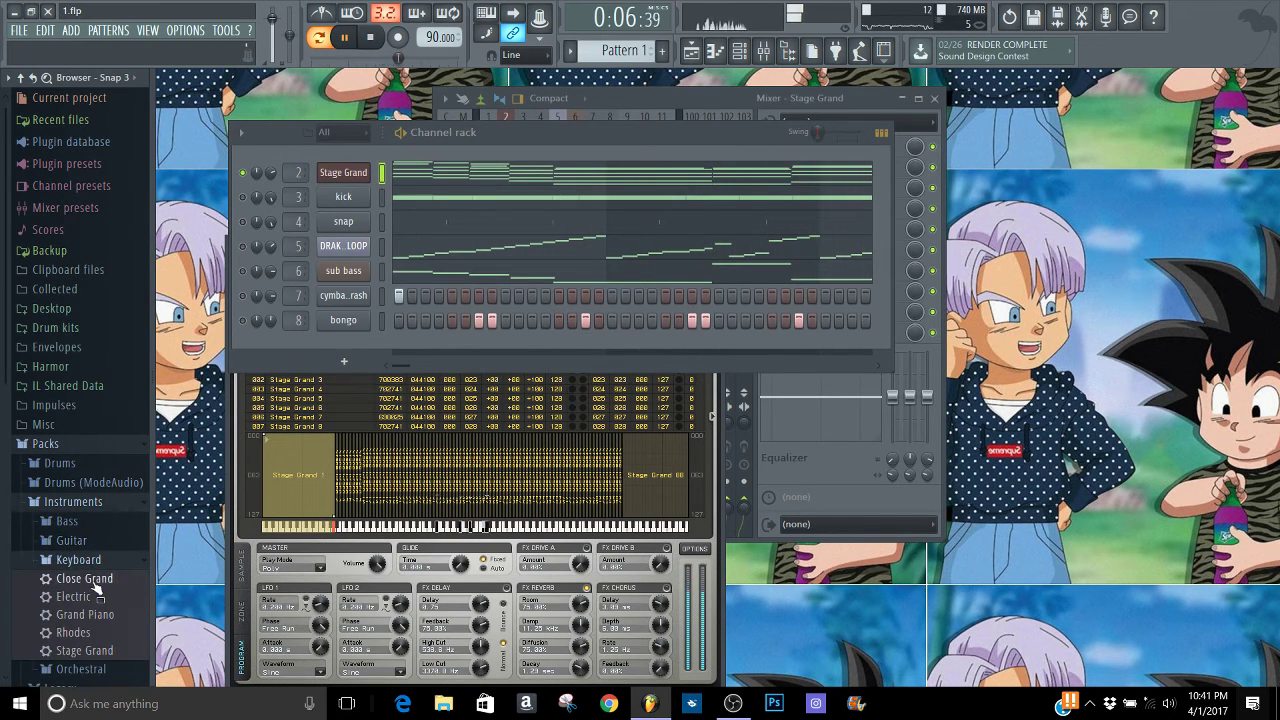
click(230, 503)
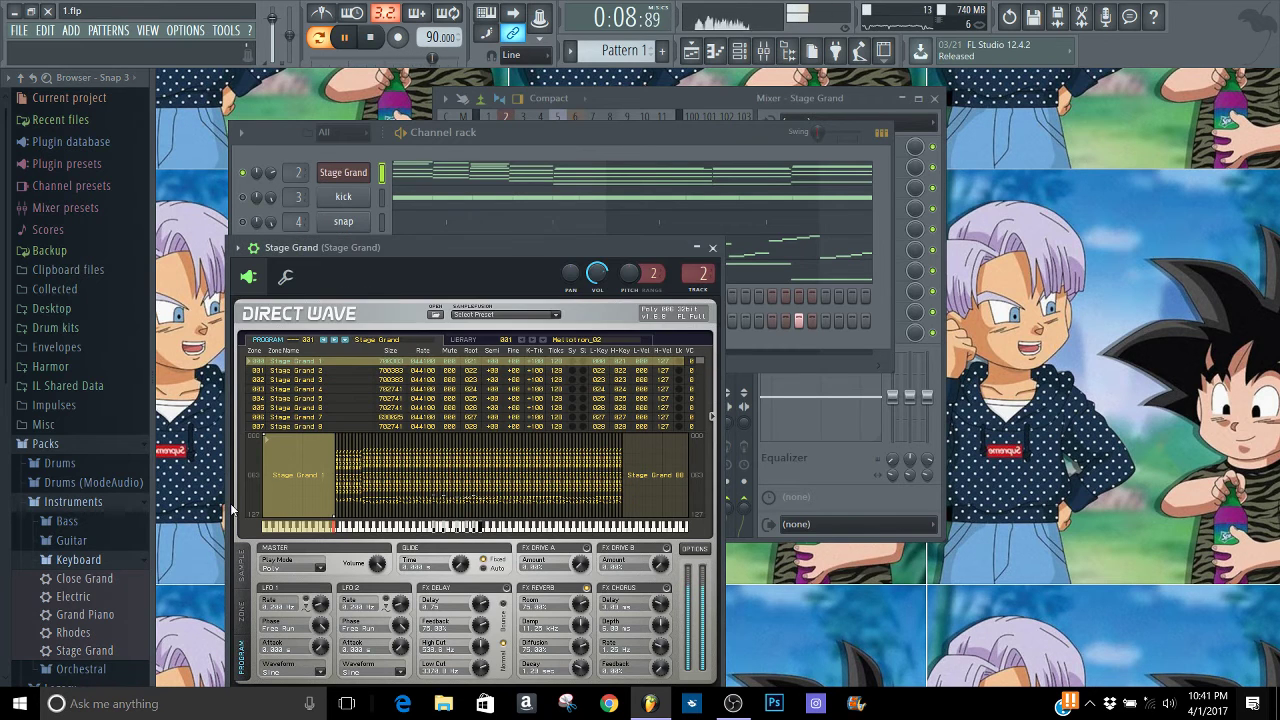
right_click(245, 177)
click(252, 187)
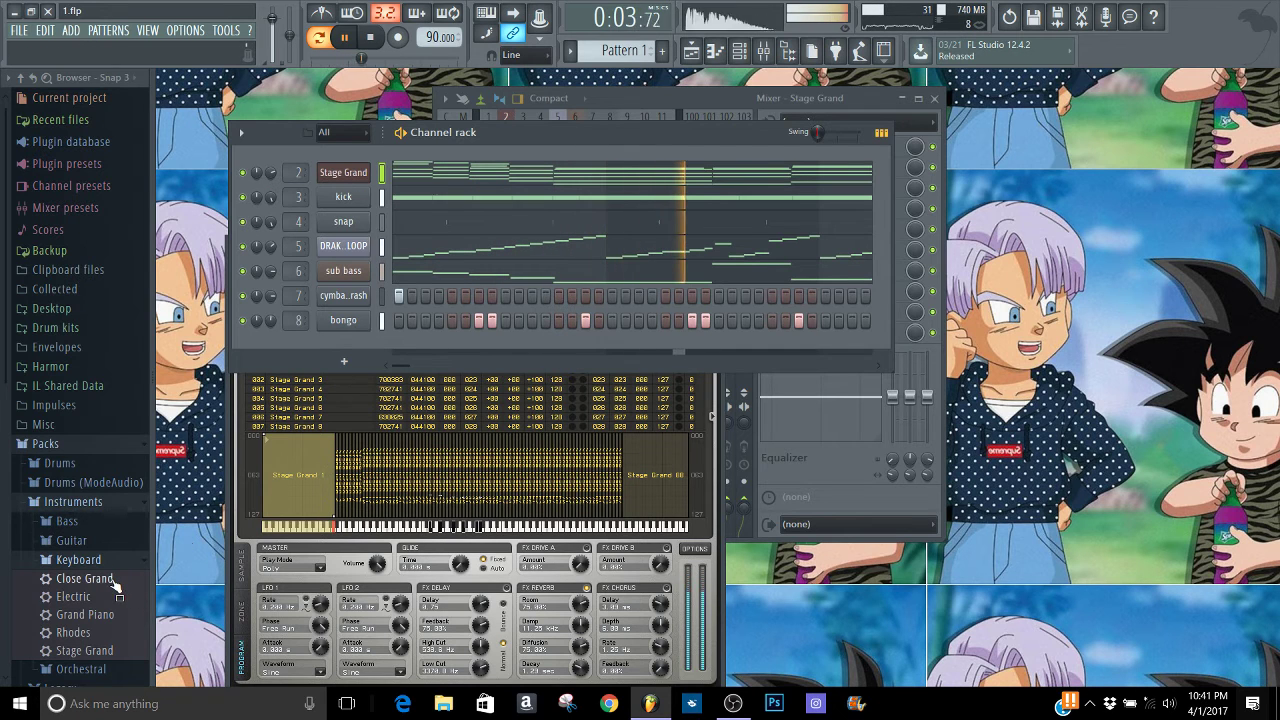
Try the Close Grand preset on the Stage Grand channel, reload the Stage Grand preset and play the pattern
drag(110, 588, 338, 172)
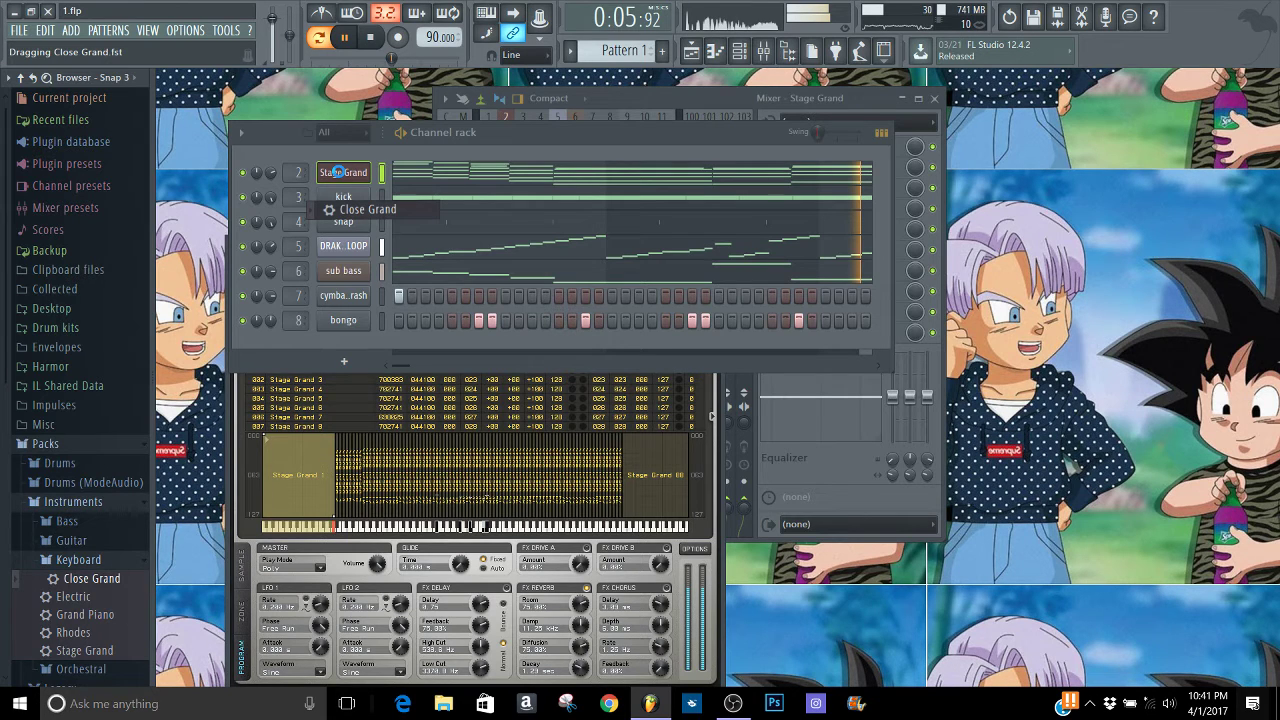
drag(338, 172, 344, 175)
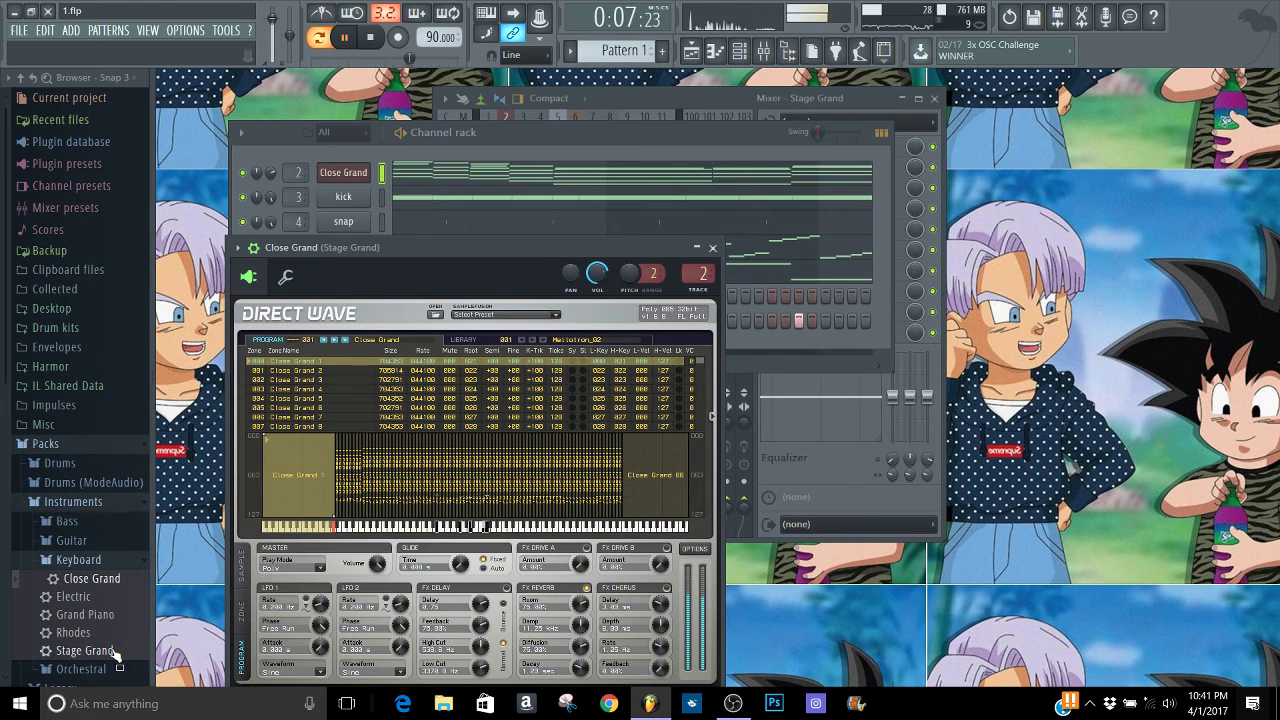
drag(100, 655, 319, 247)
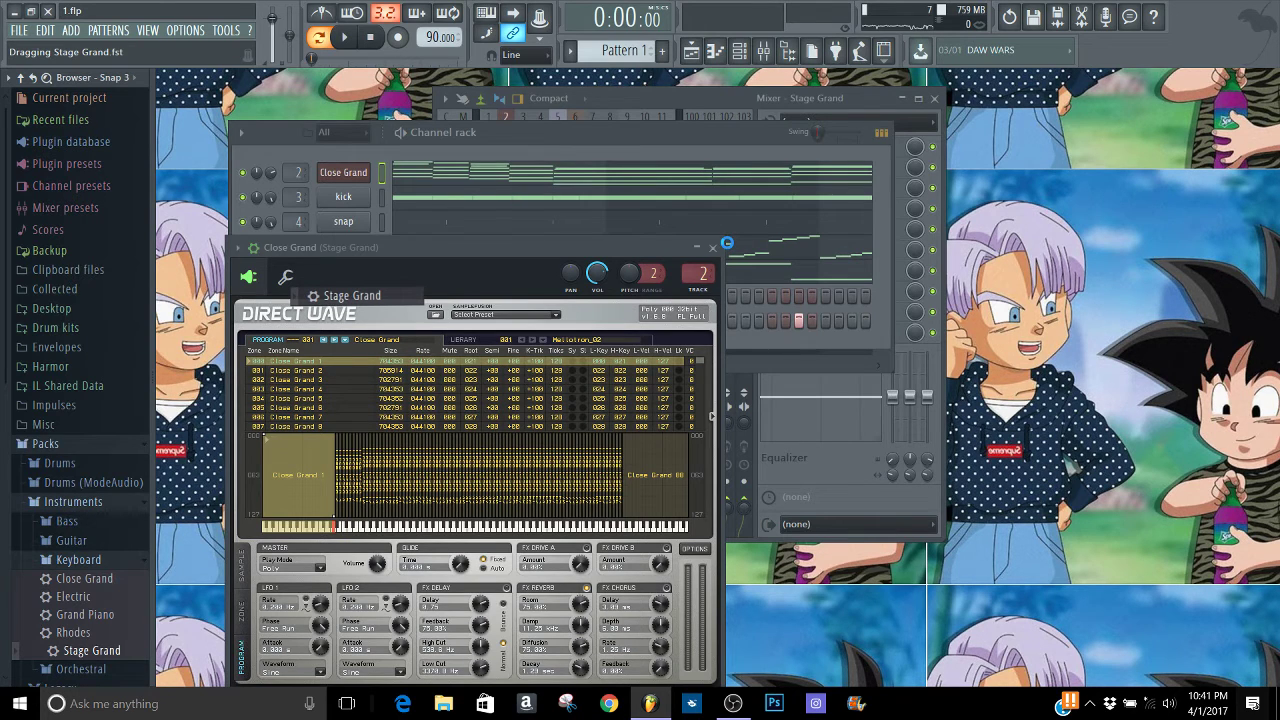
drag(295, 285, 300, 290)
key(space)
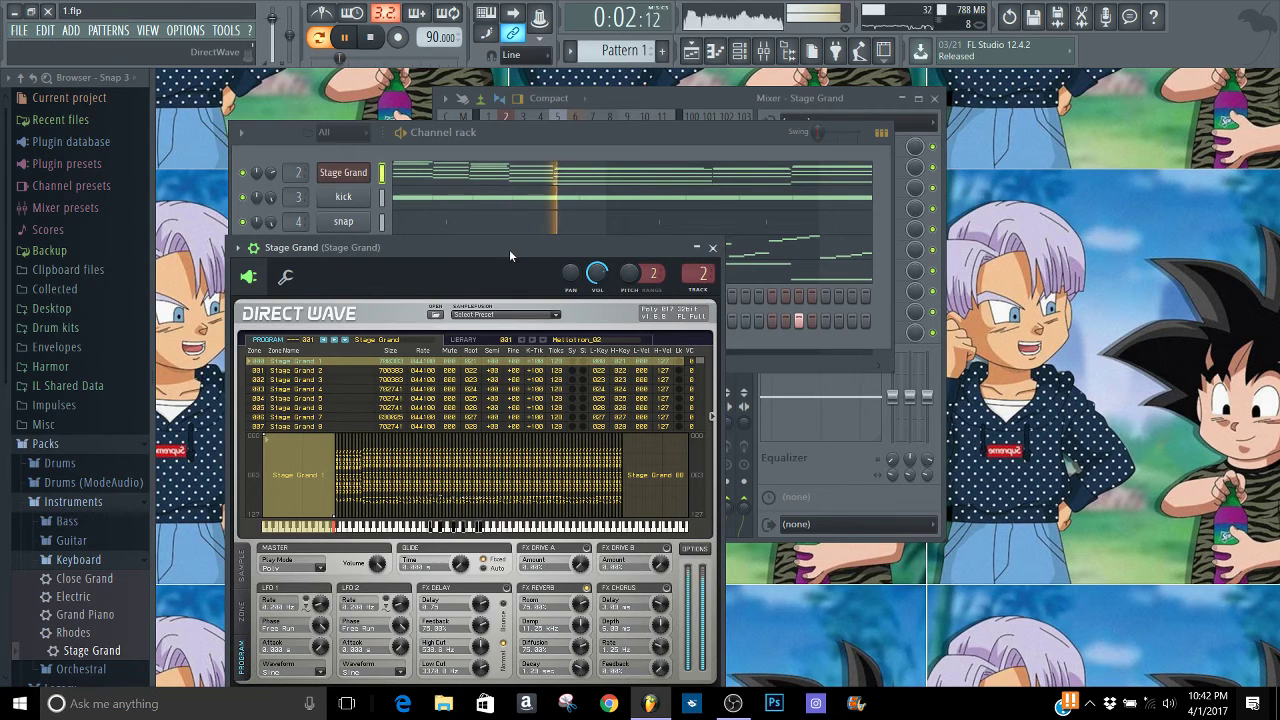
Raise the Stage Grand zone's amp release slightly while auditioning the pattern, and close the instrument
drag(510, 256, 480, 162)
click(212, 521)
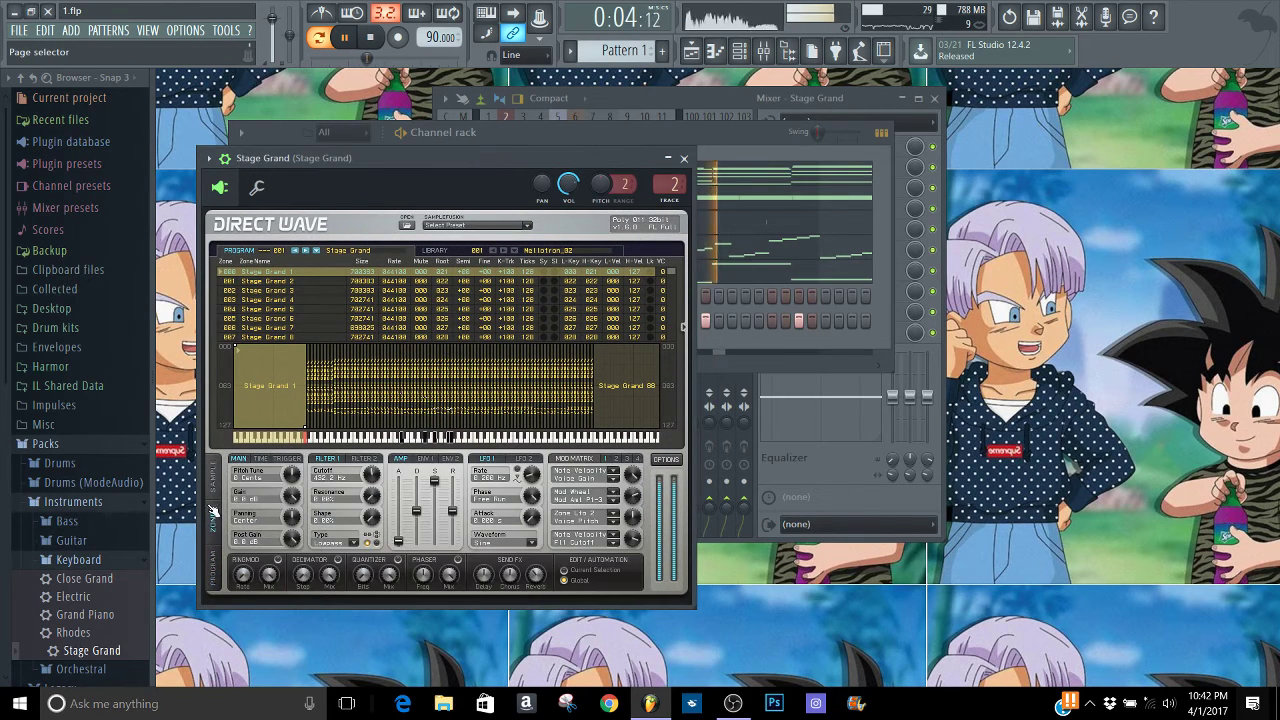
drag(453, 506, 453, 503)
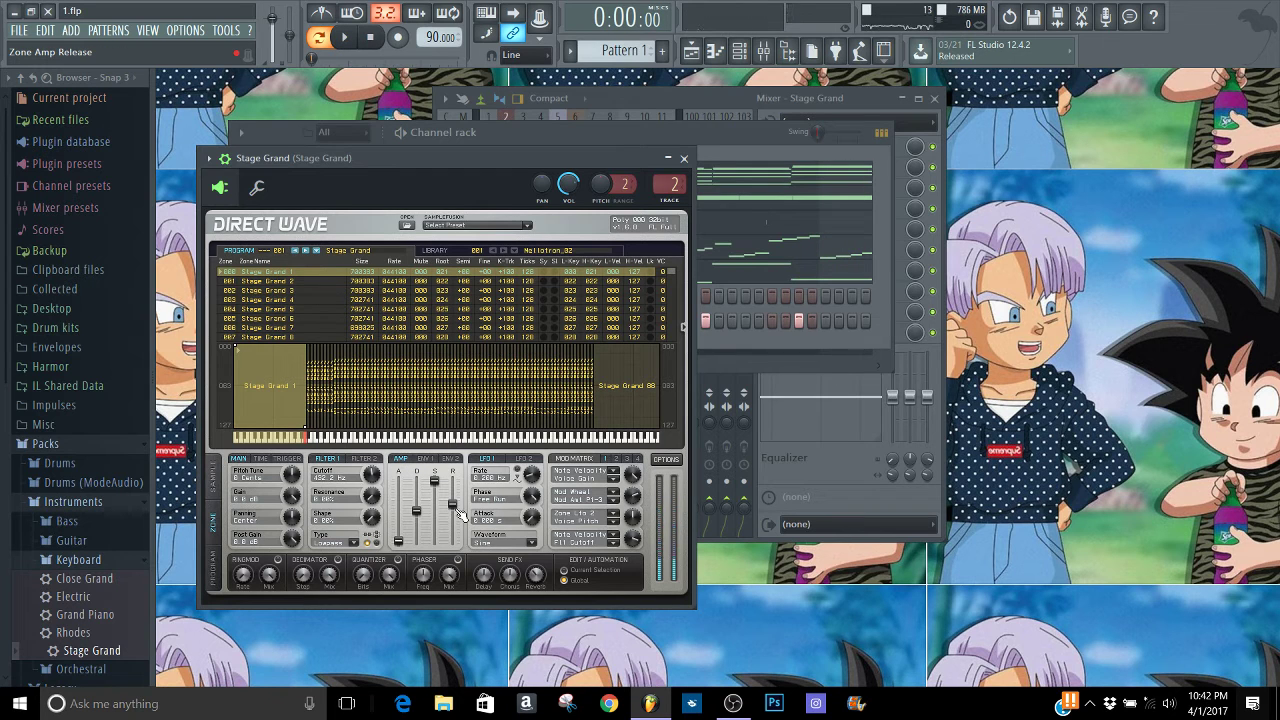
click(495, 13)
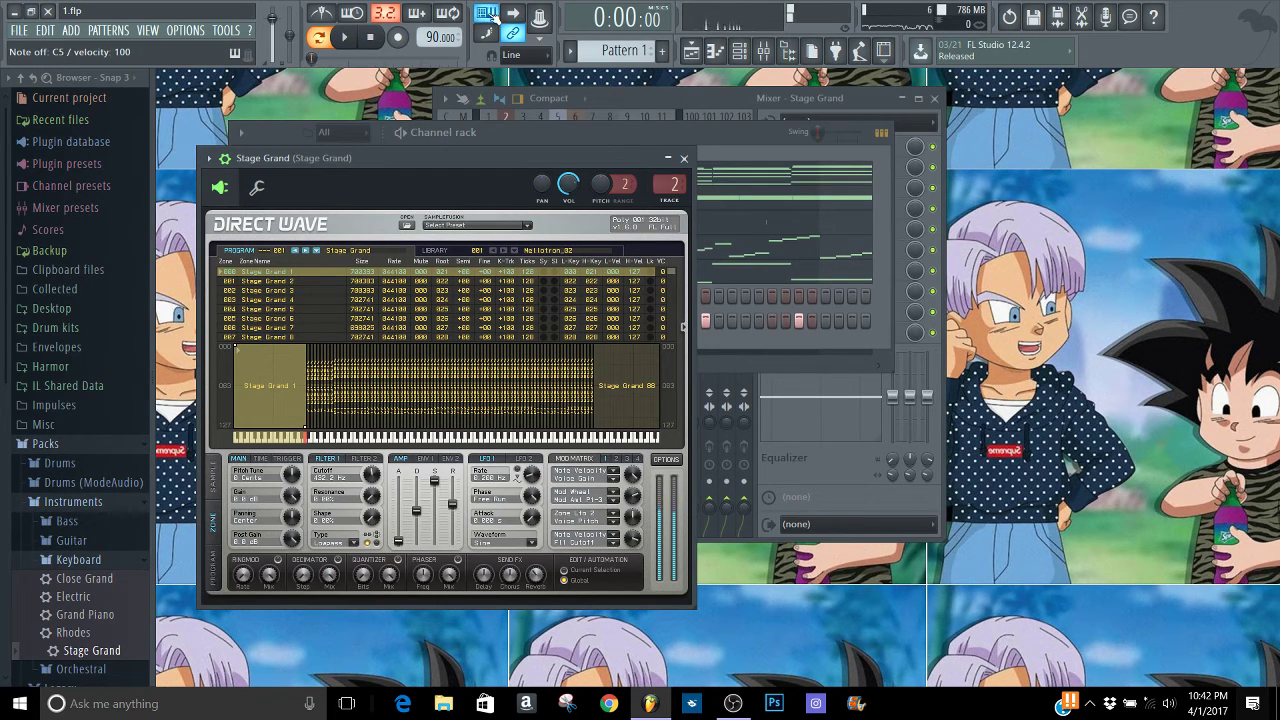
key(space)
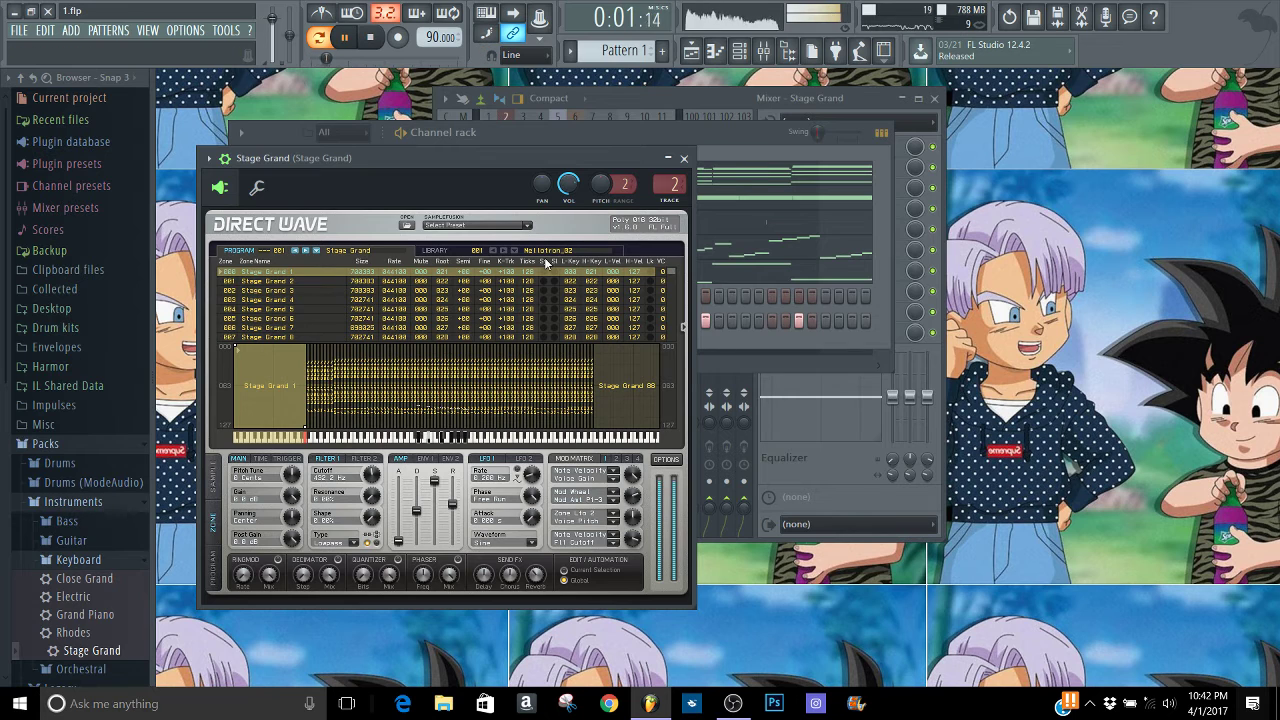
click(461, 490)
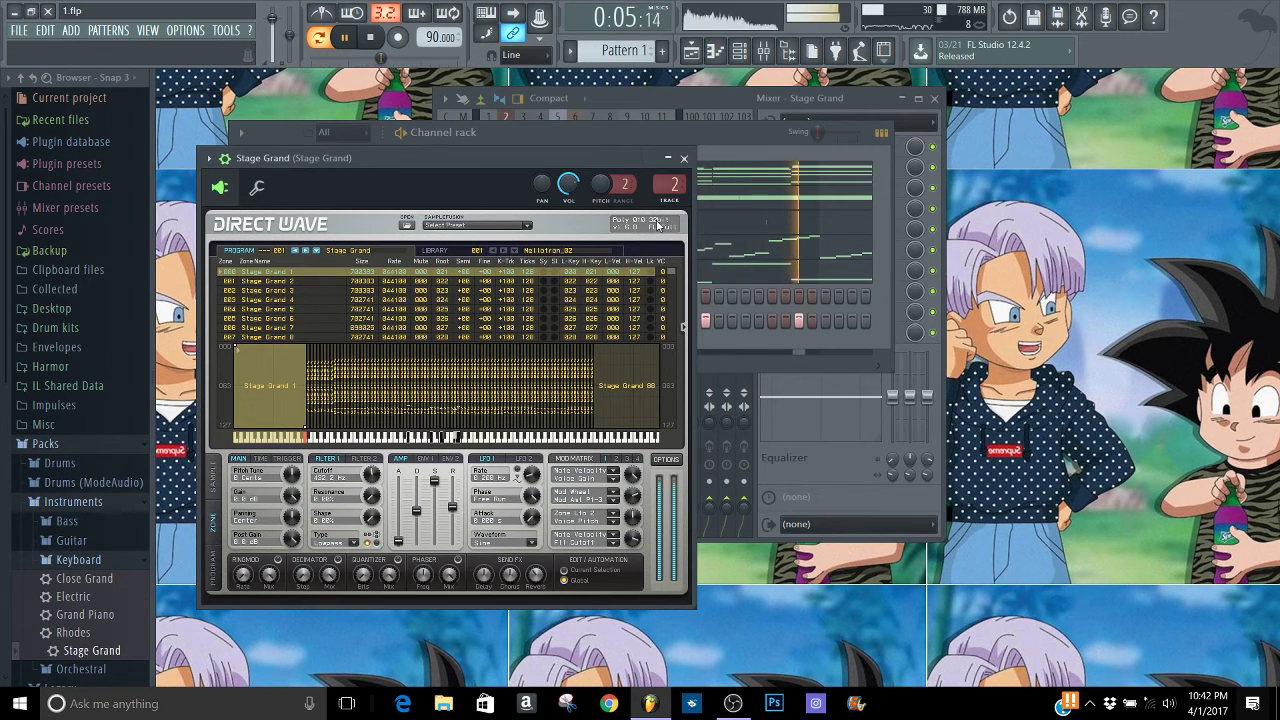
click(684, 158)
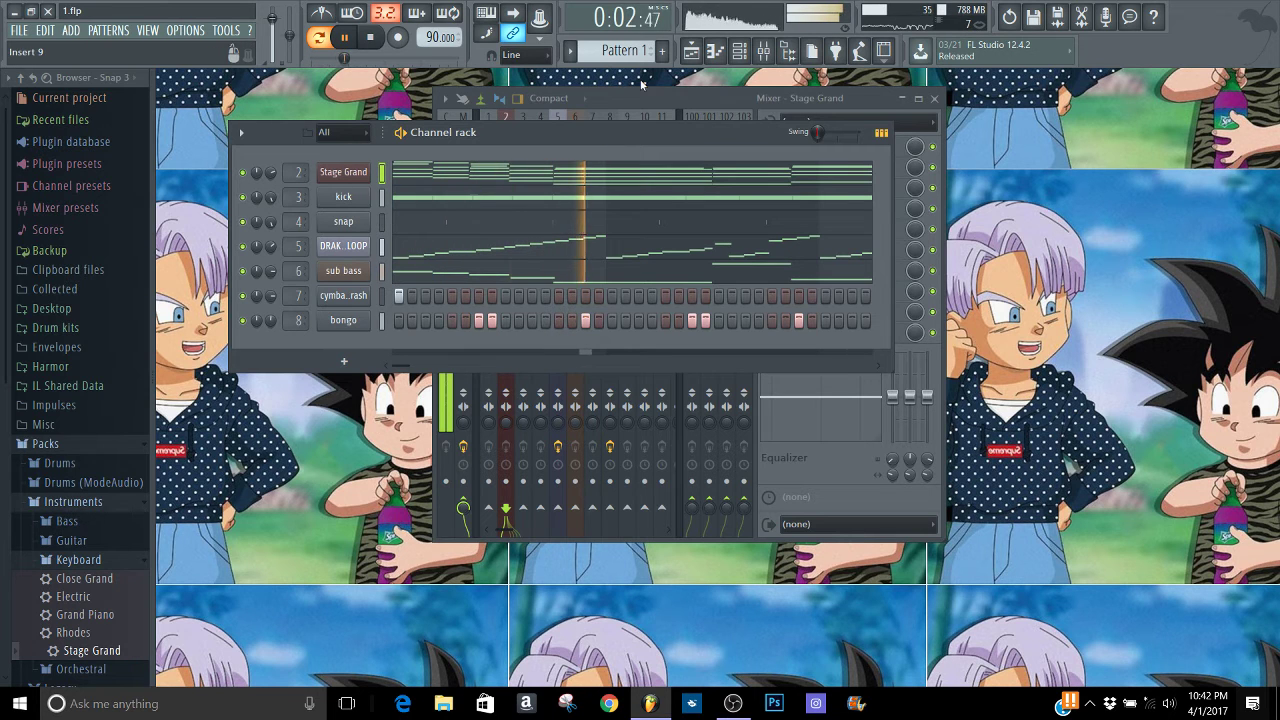
Create two empty patterns named "sounds much better" and "sounds more real now"
click(661, 50)
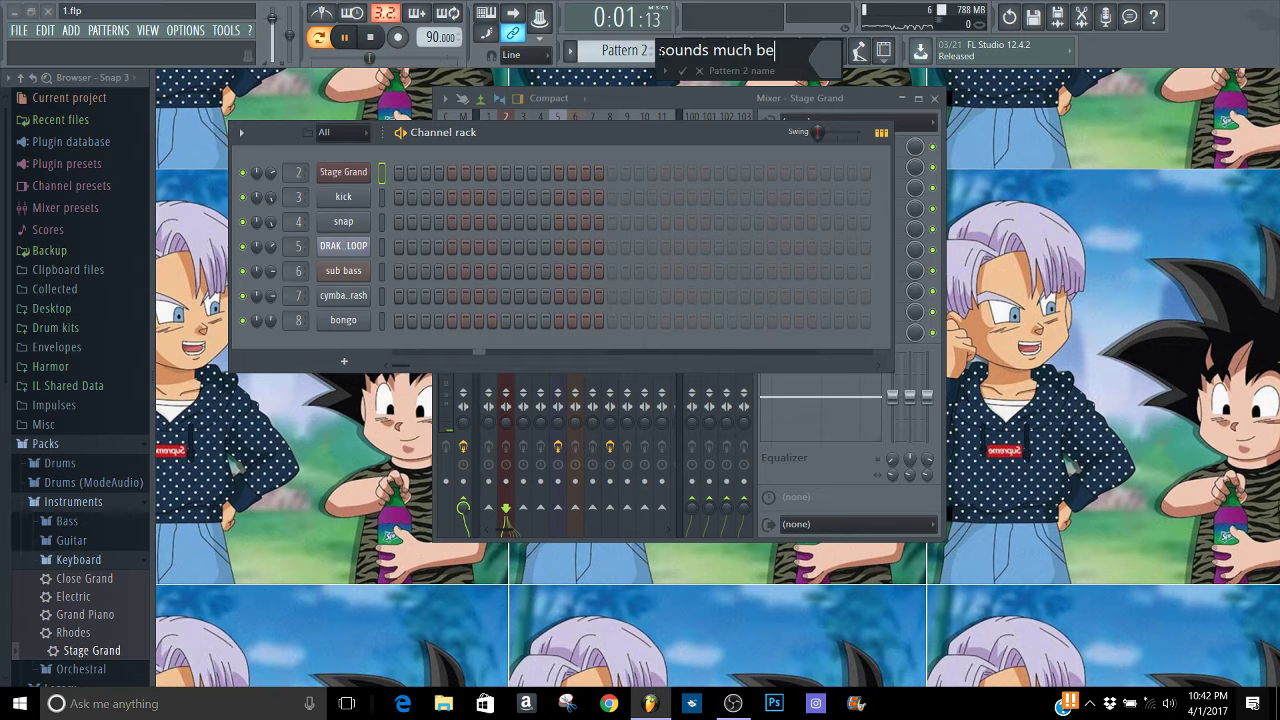
key(Return)
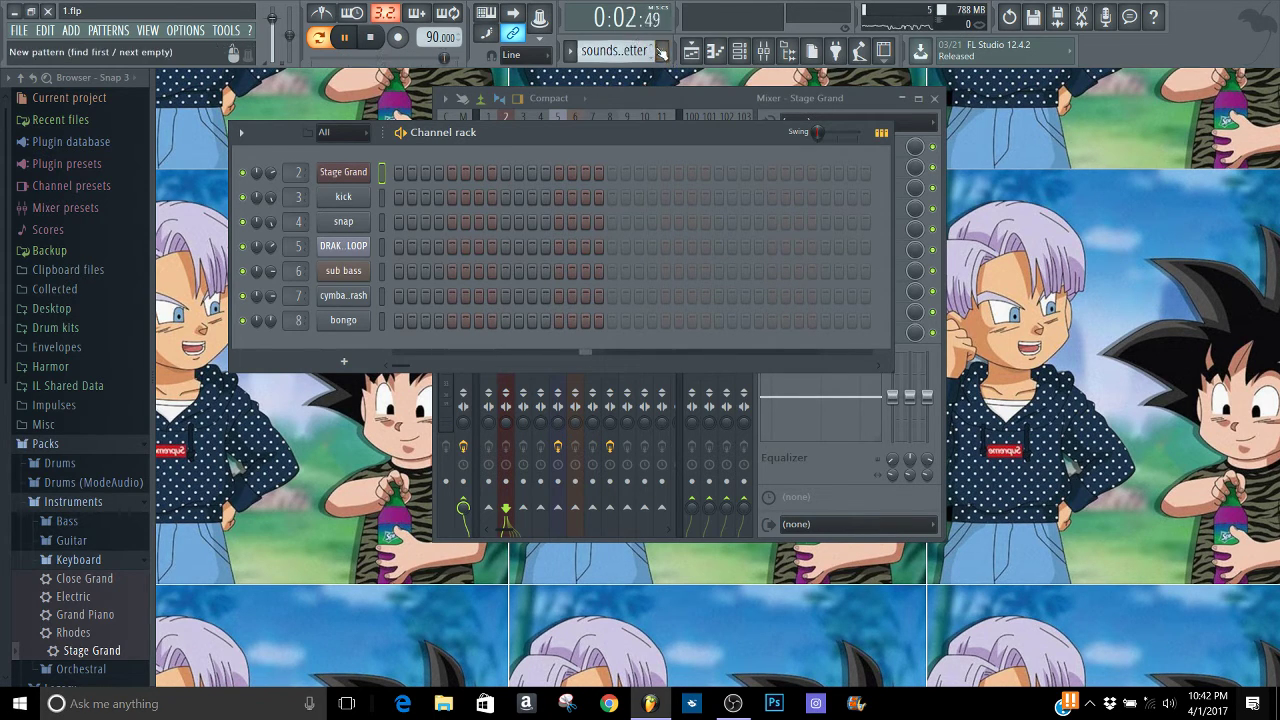
text(sounds more real)
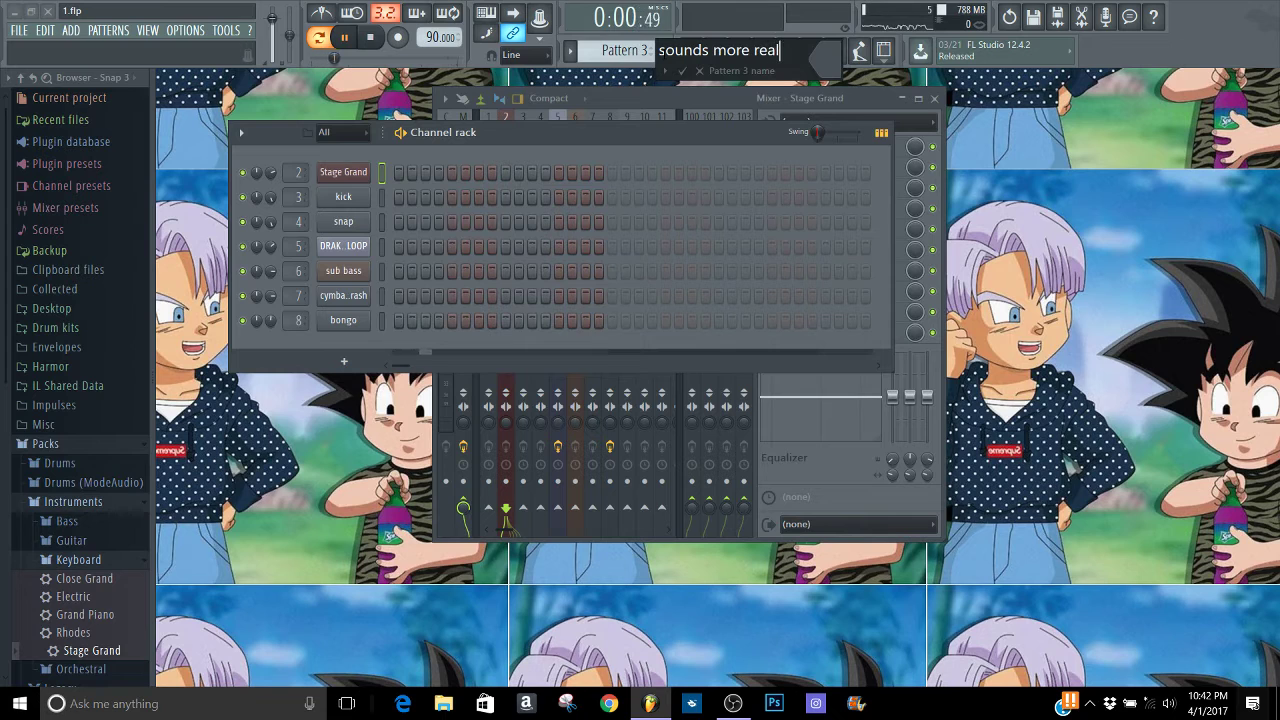
text(now)
key(Return)
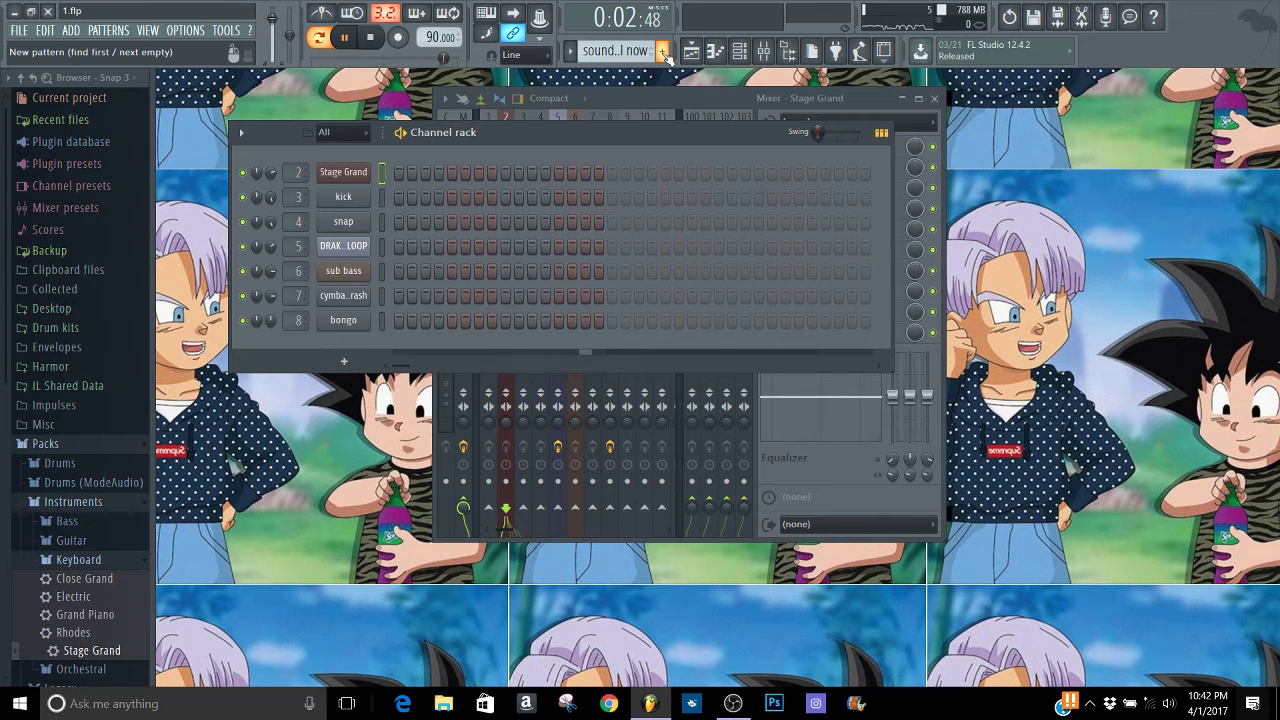
Return to Pattern 1, play it with all channels active and save the project as a new version
scroll(638, 52, up, 2)
key(space)
key(space)
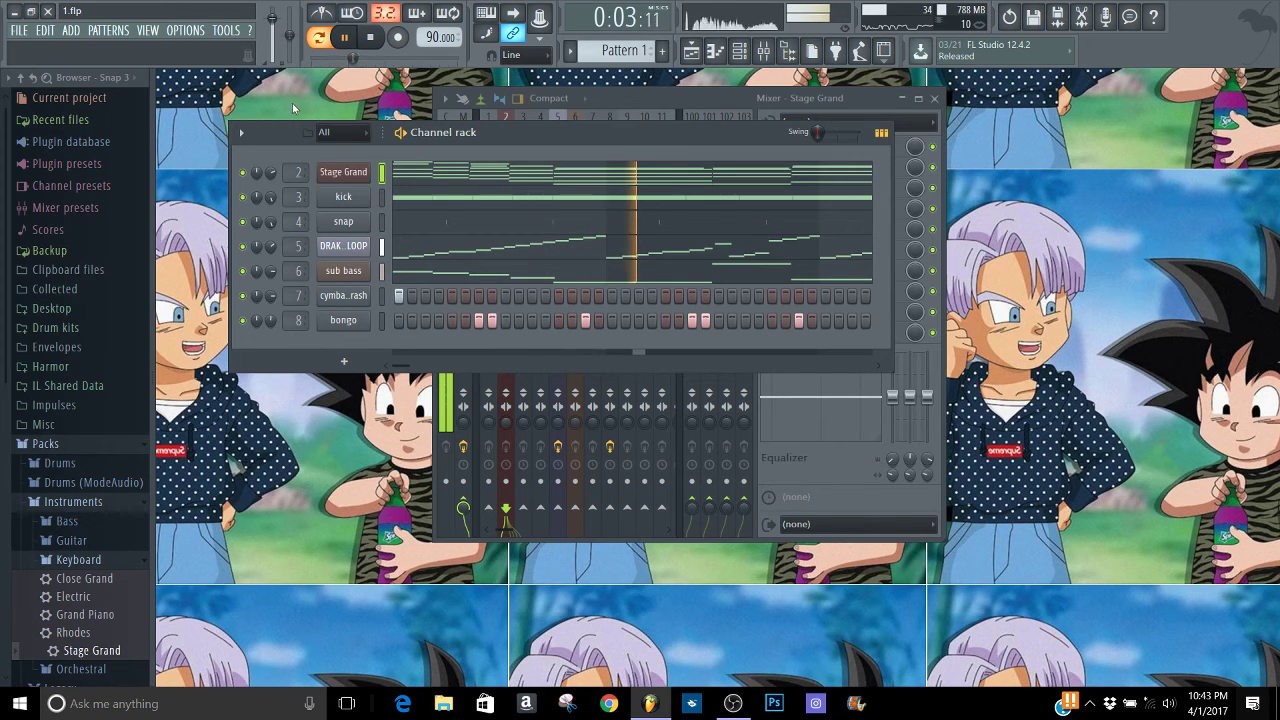
key(space)
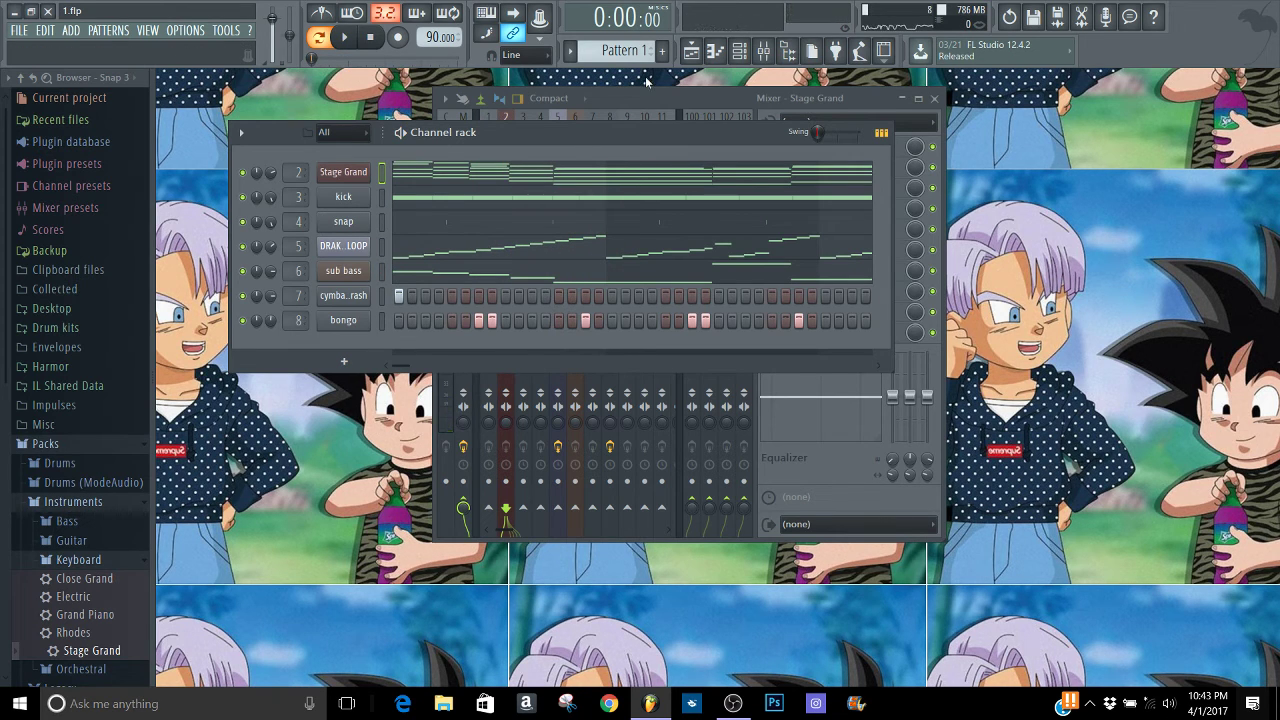
click(19, 30)
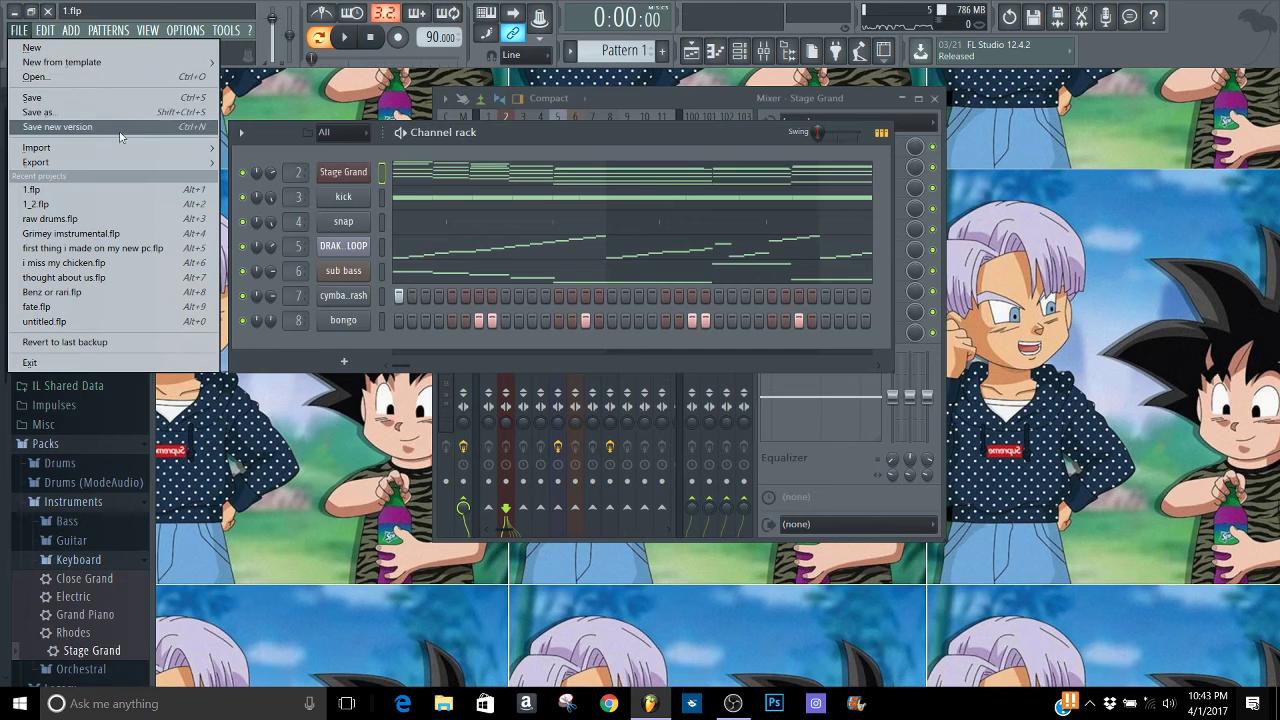
click(45, 124)
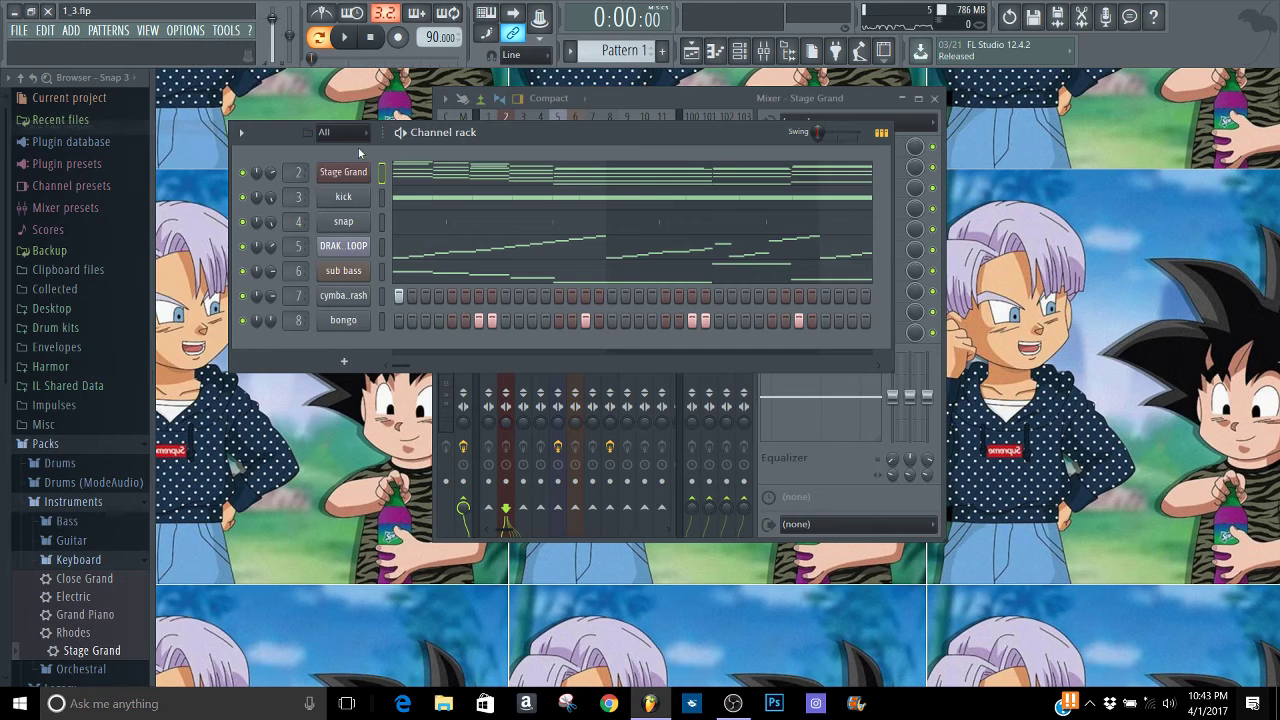
Add an empty pattern named "before" and reopen the 1.flp project without saving the changes to 1_3.flp
click(662, 50)
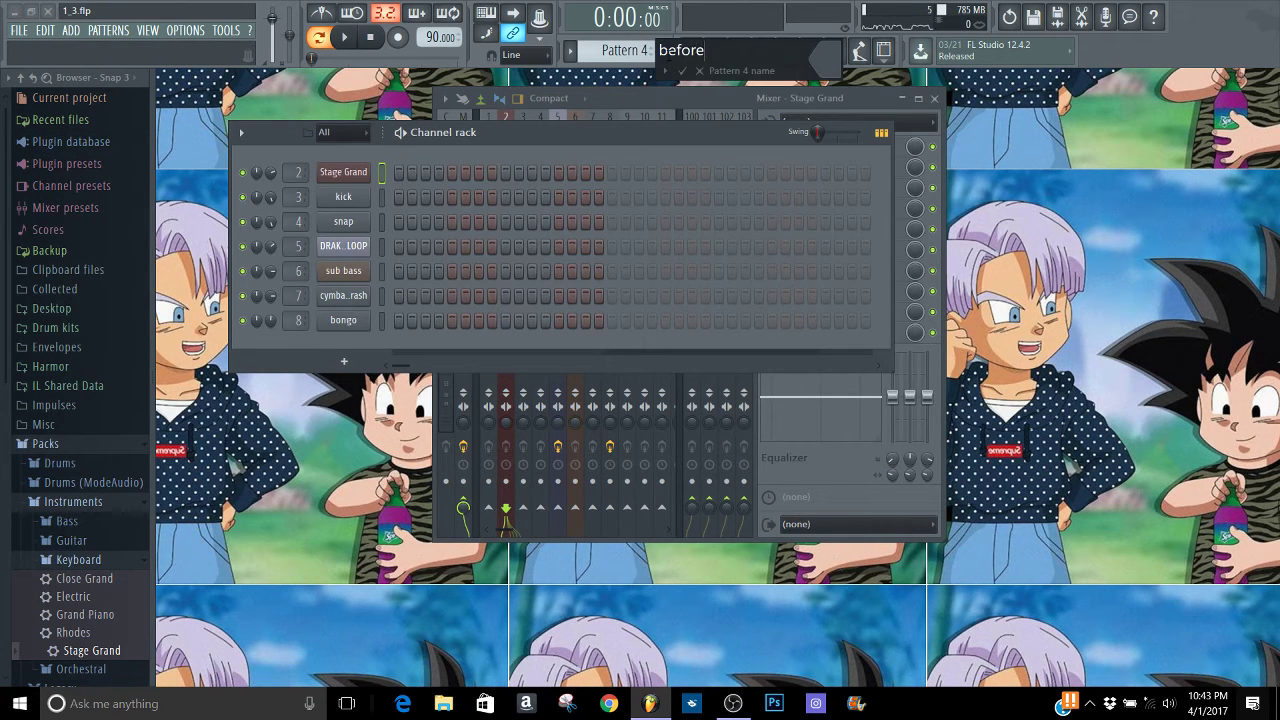
key(Return)
click(19, 30)
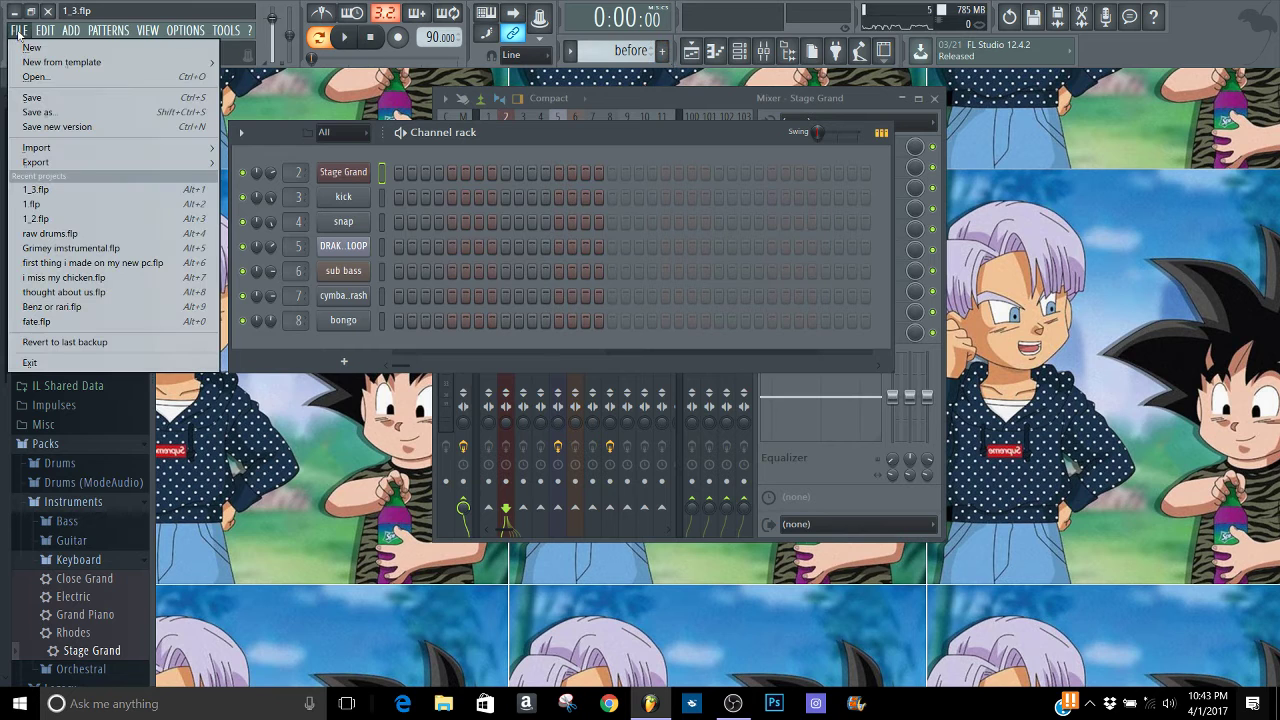
click(69, 202)
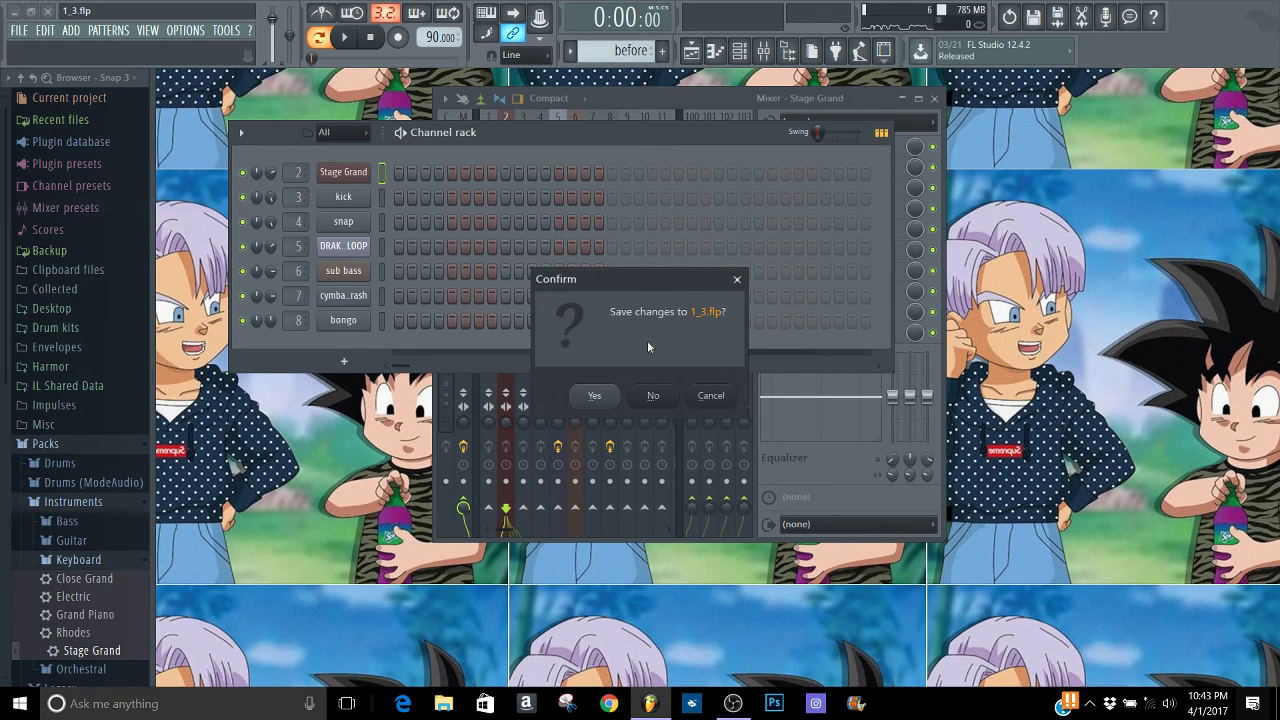
click(653, 396)
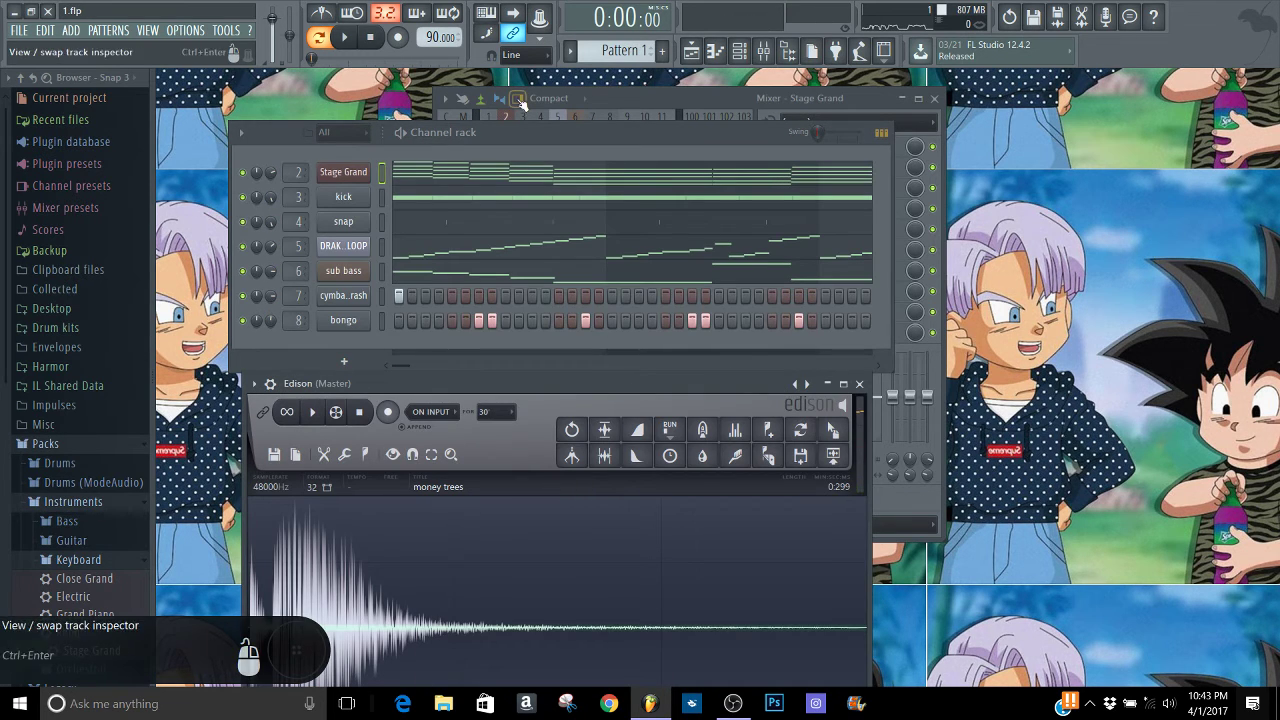
Close Edison and play Pattern 1 of the original project while reviewing the full Stage Grand chord progression in the piano roll
click(508, 133)
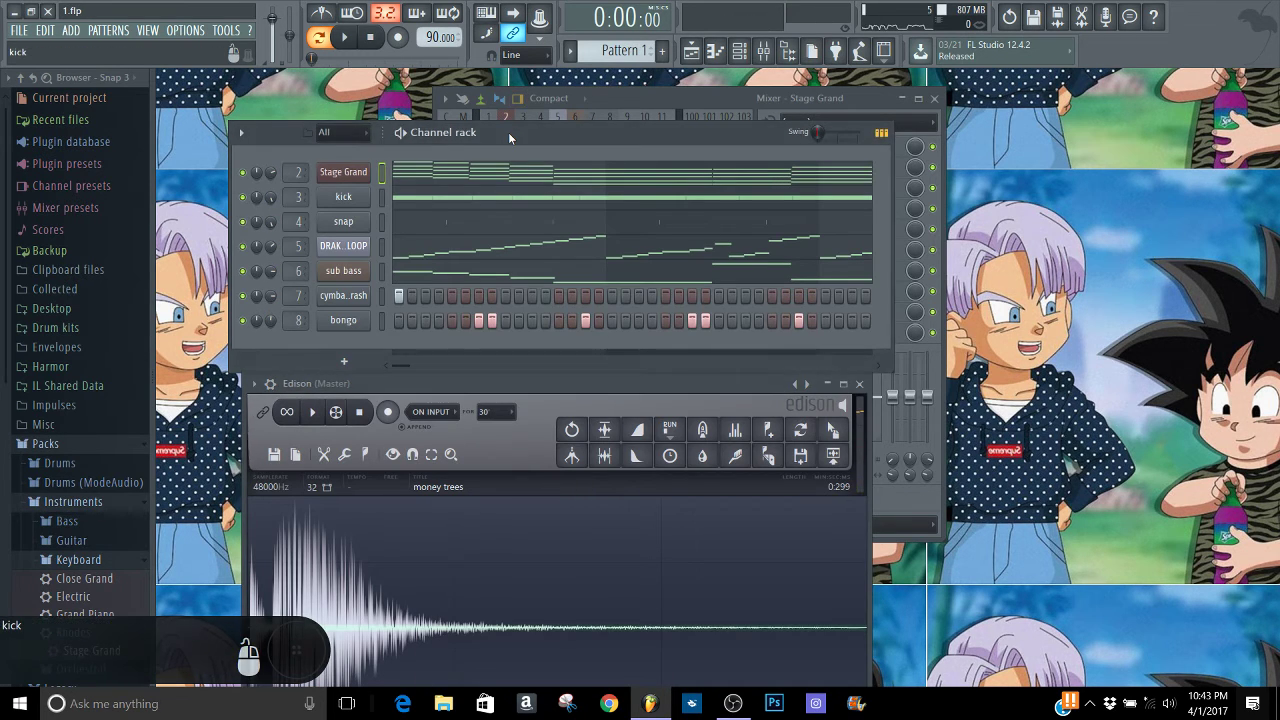
click(862, 384)
key(space)
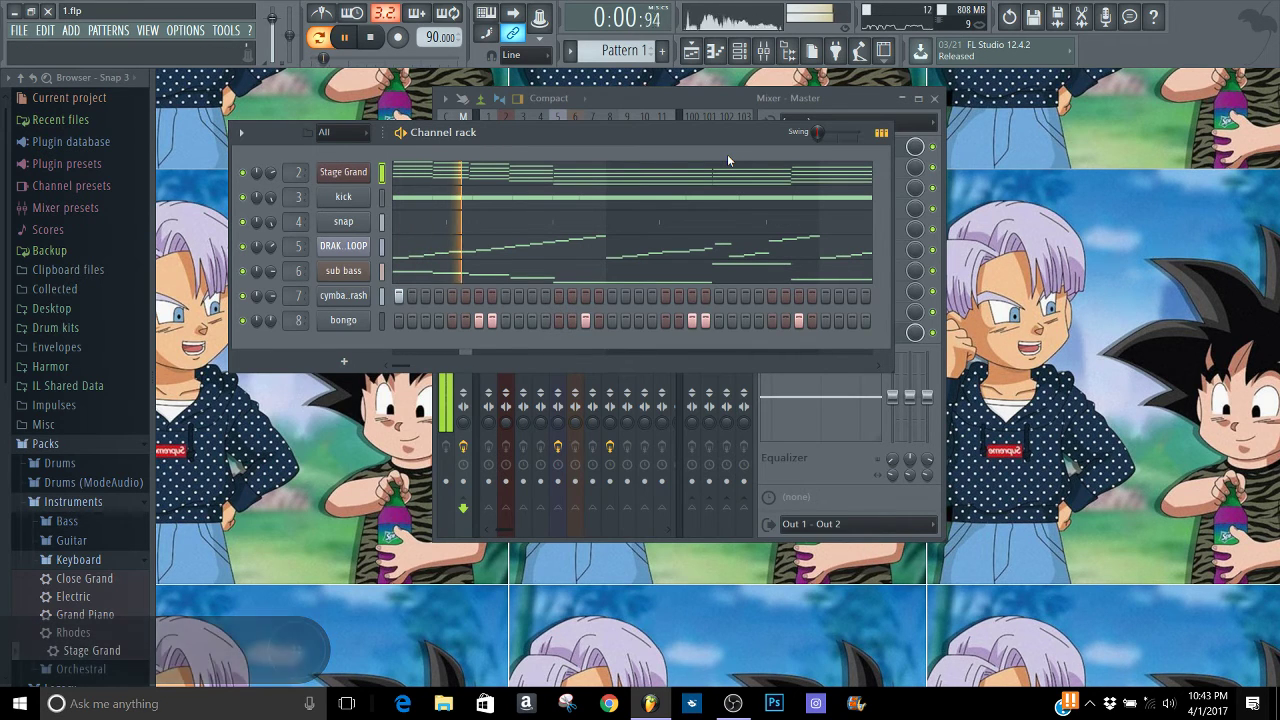
click(628, 176)
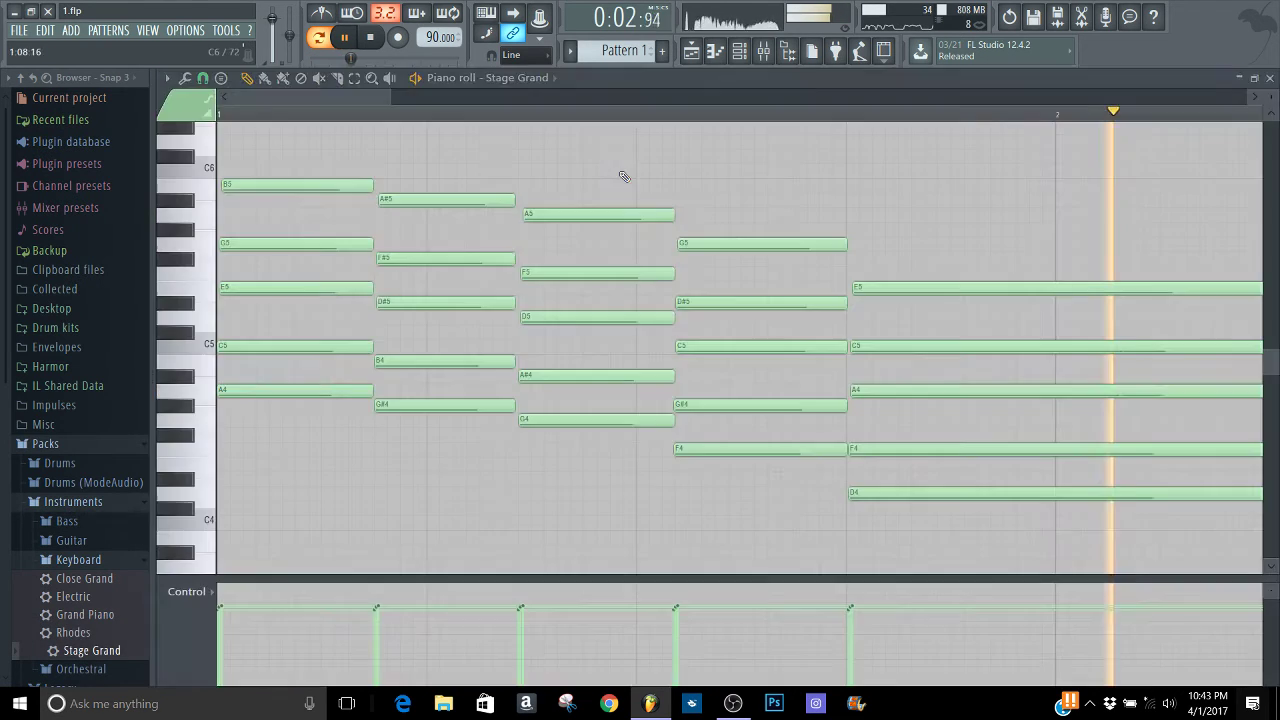
drag(388, 96, 1157, 194)
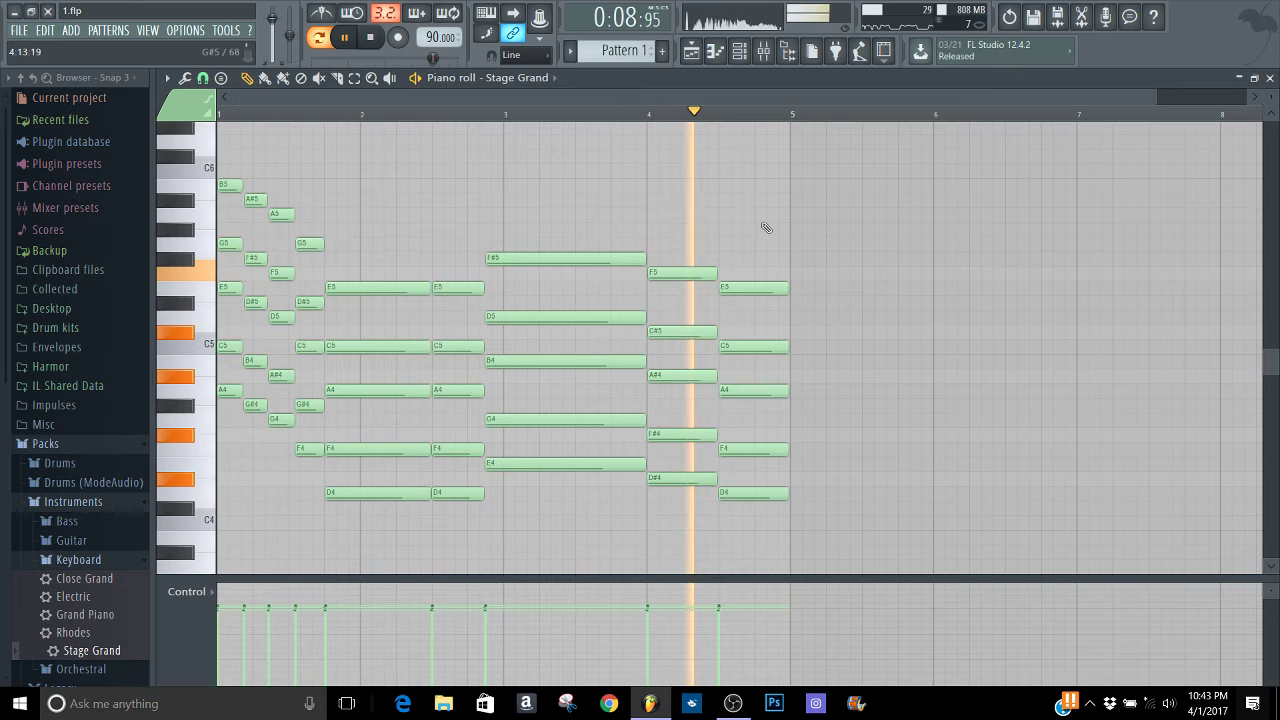
click(1270, 78)
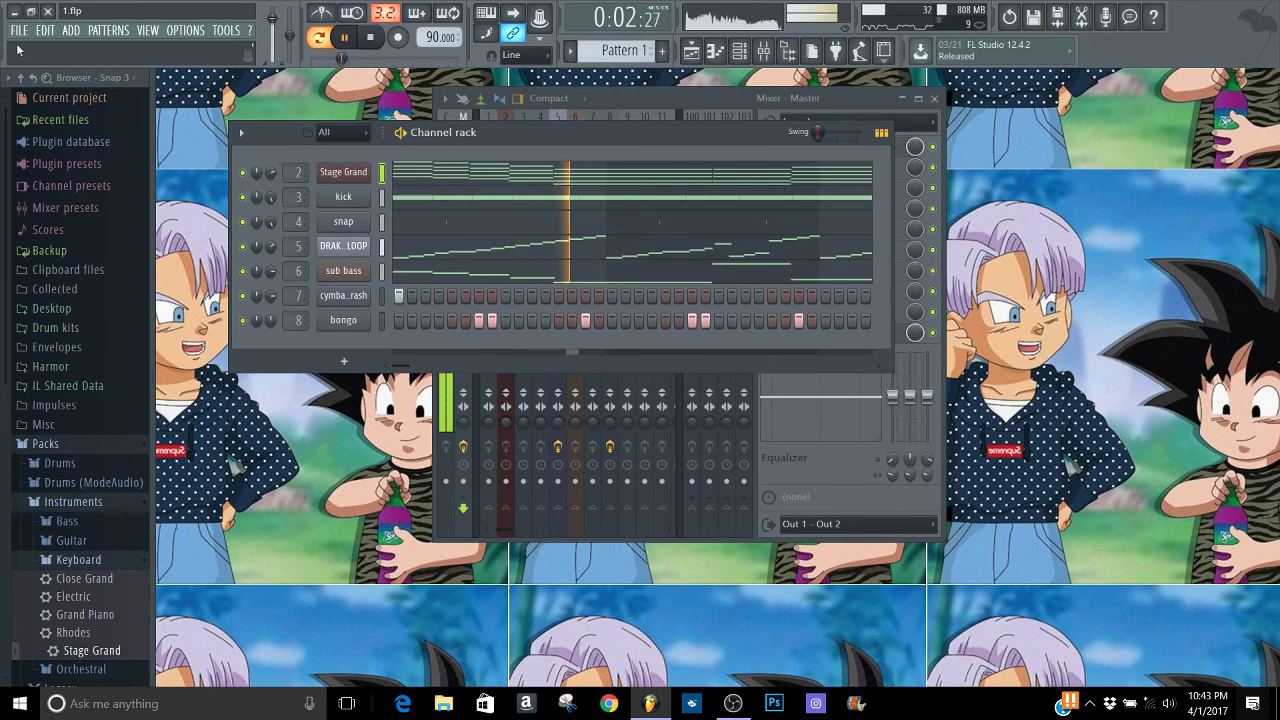
key(space)
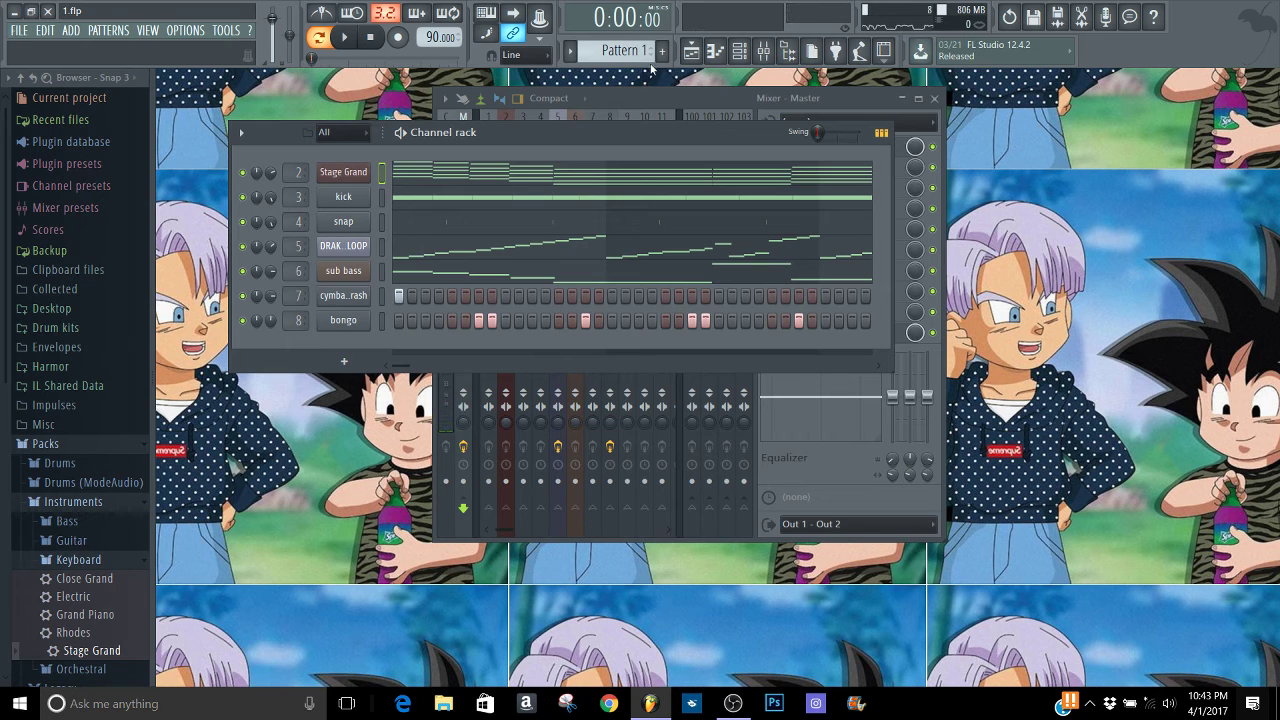
Add an empty pattern named "after" and reopen the 1_3.flp project without saving the changes to 1.flp
click(661, 50)
key(Return)
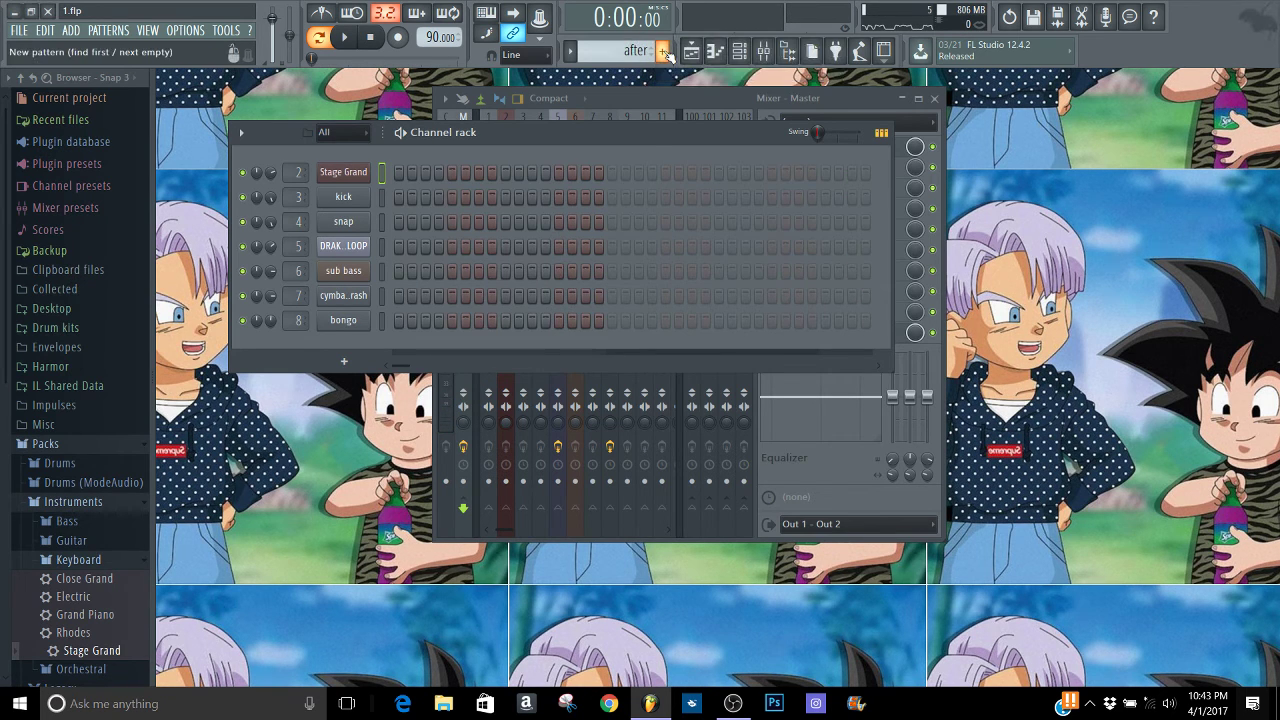
click(19, 30)
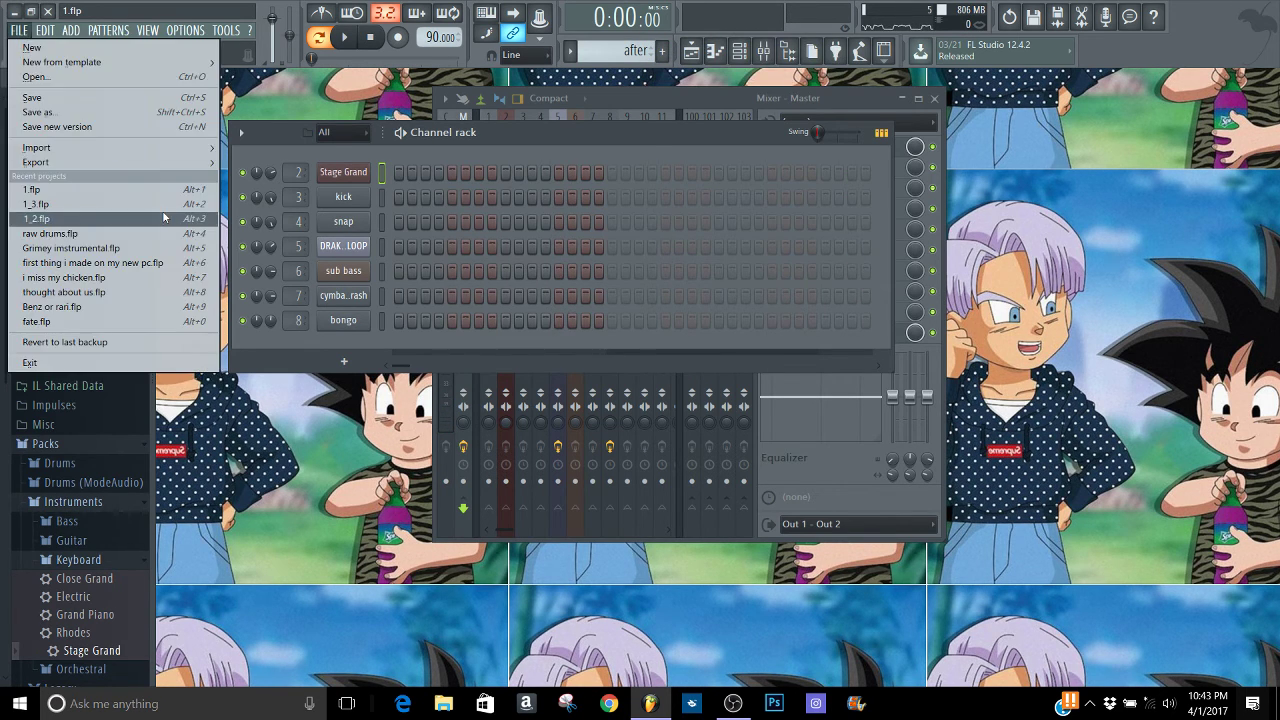
click(40, 207)
click(594, 395)
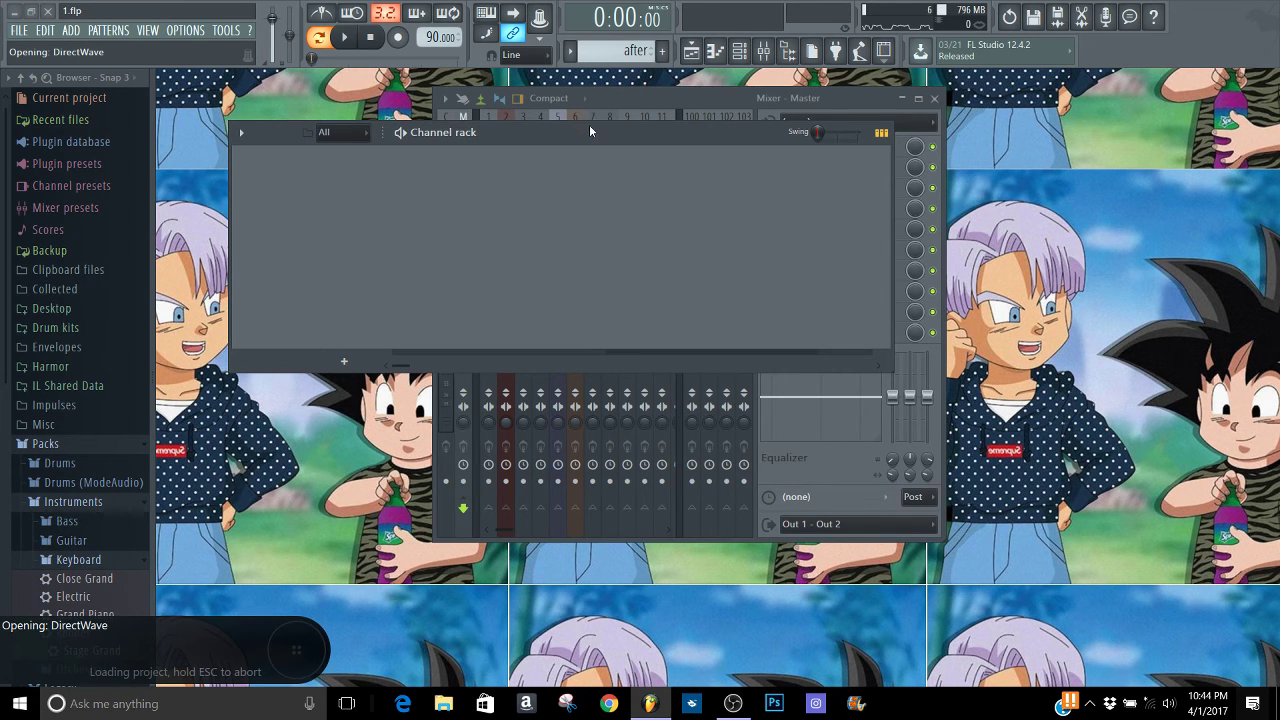
Play Pattern 1 of the 1_3.flp version while reviewing its full Stage Grand chord progression in the piano roll, and close the roll
key(space)
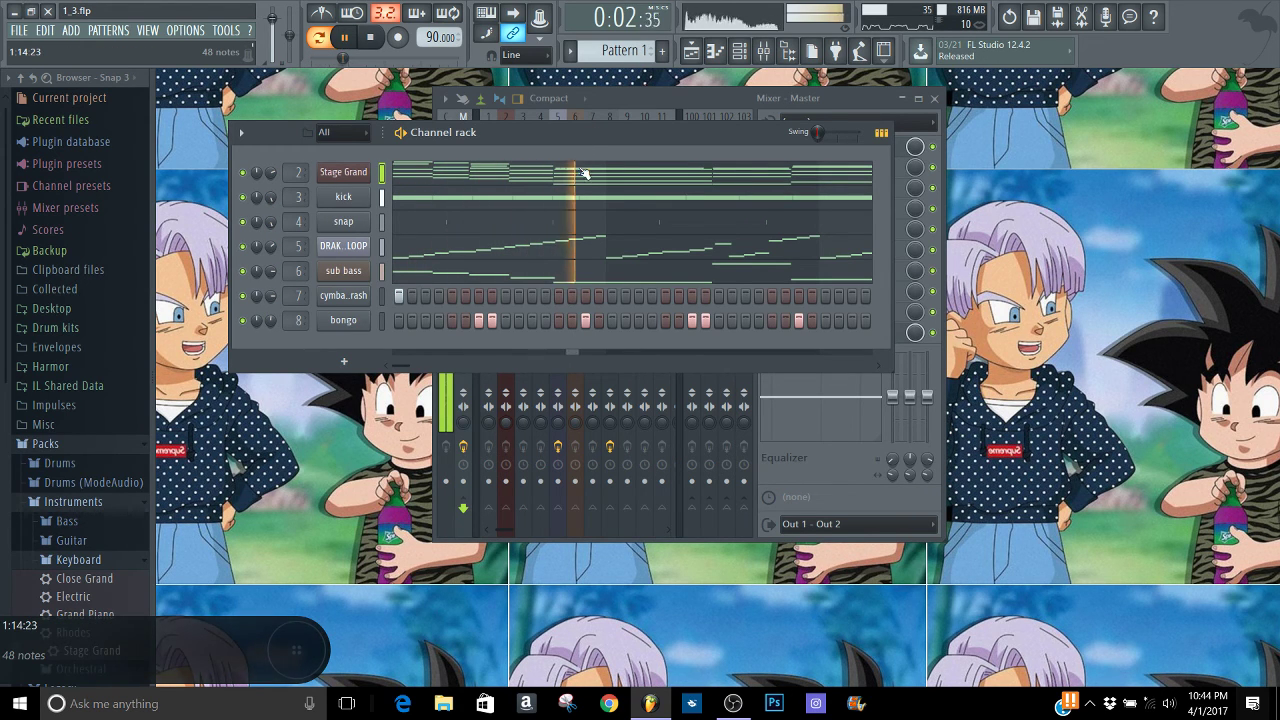
click(592, 174)
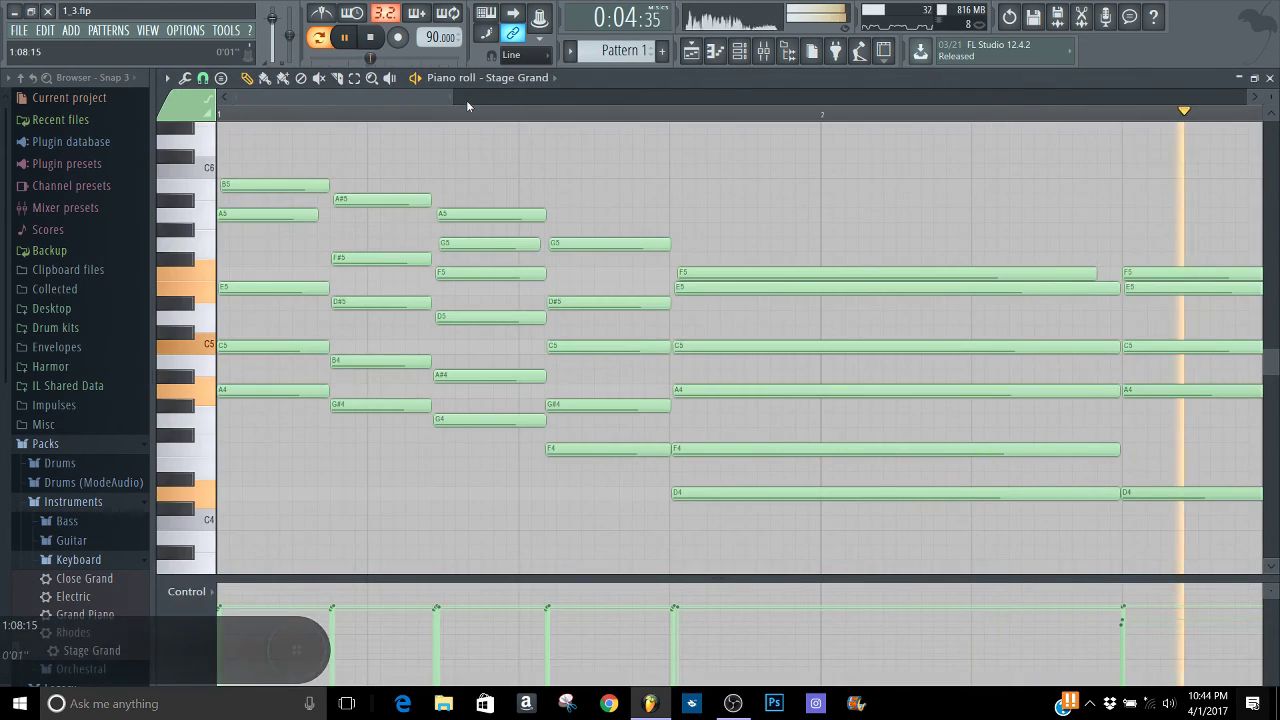
drag(681, 160, 1013, 174)
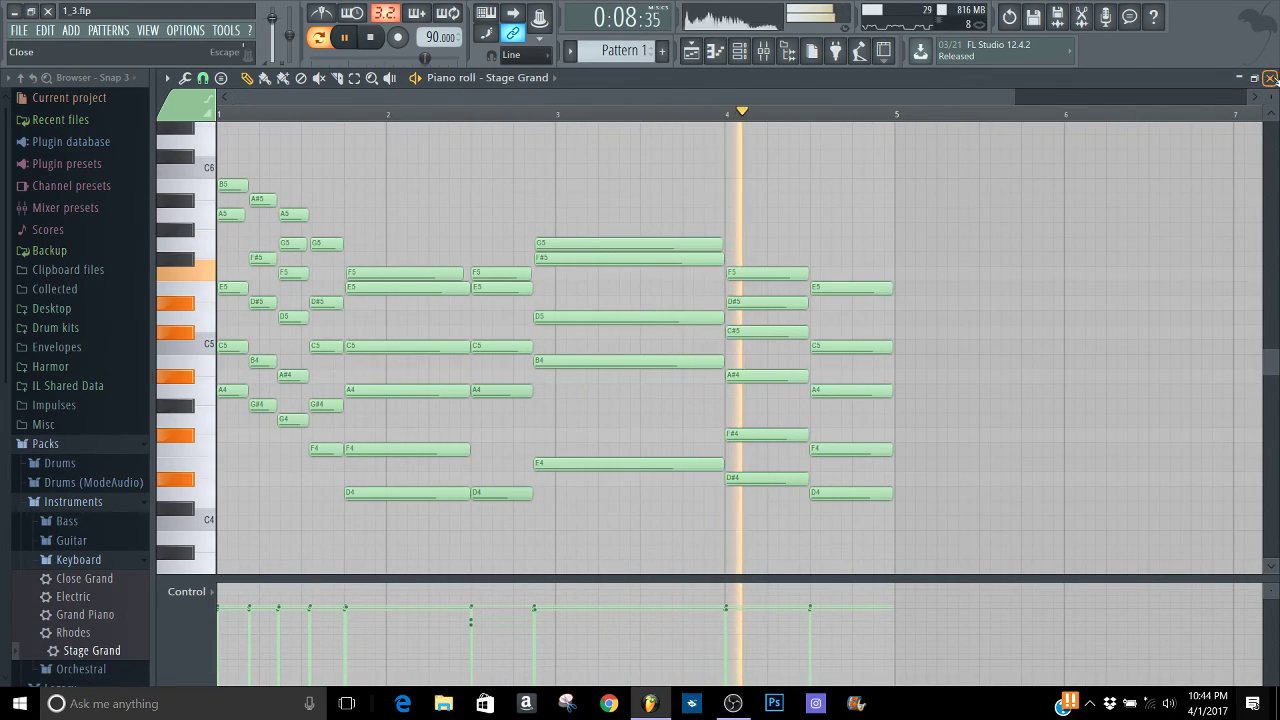
key(F7)
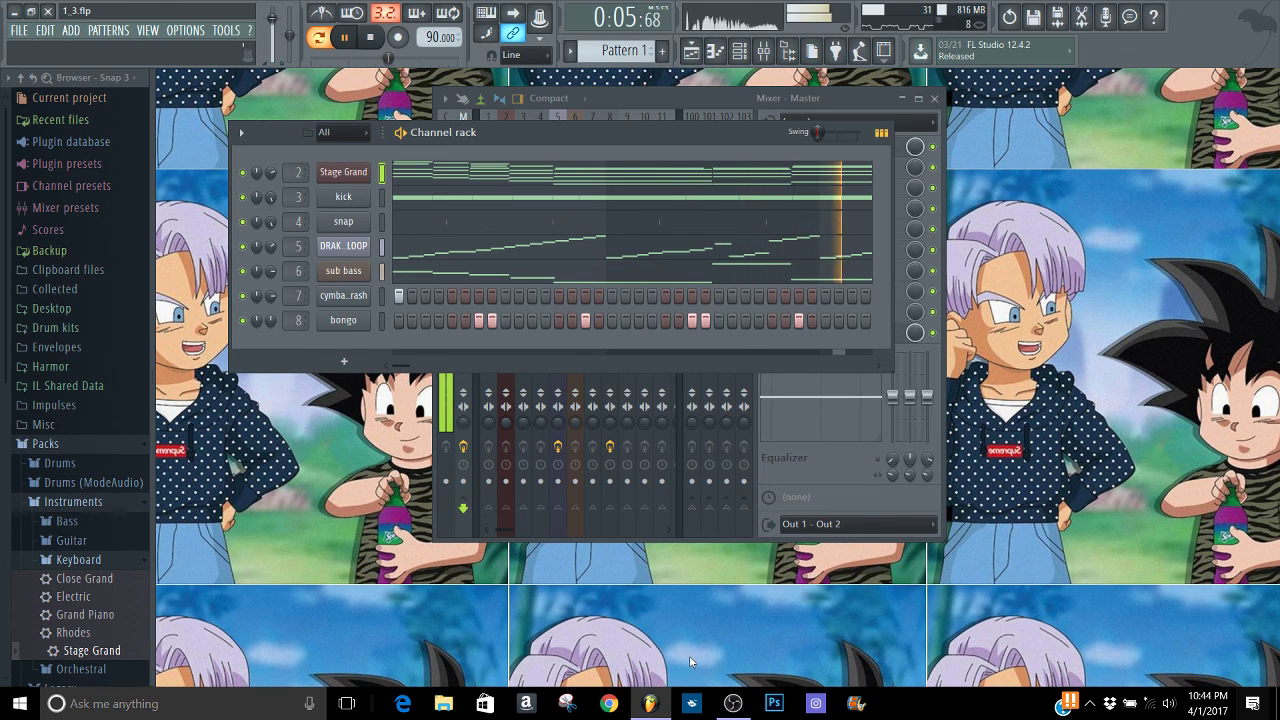
click(733, 703)
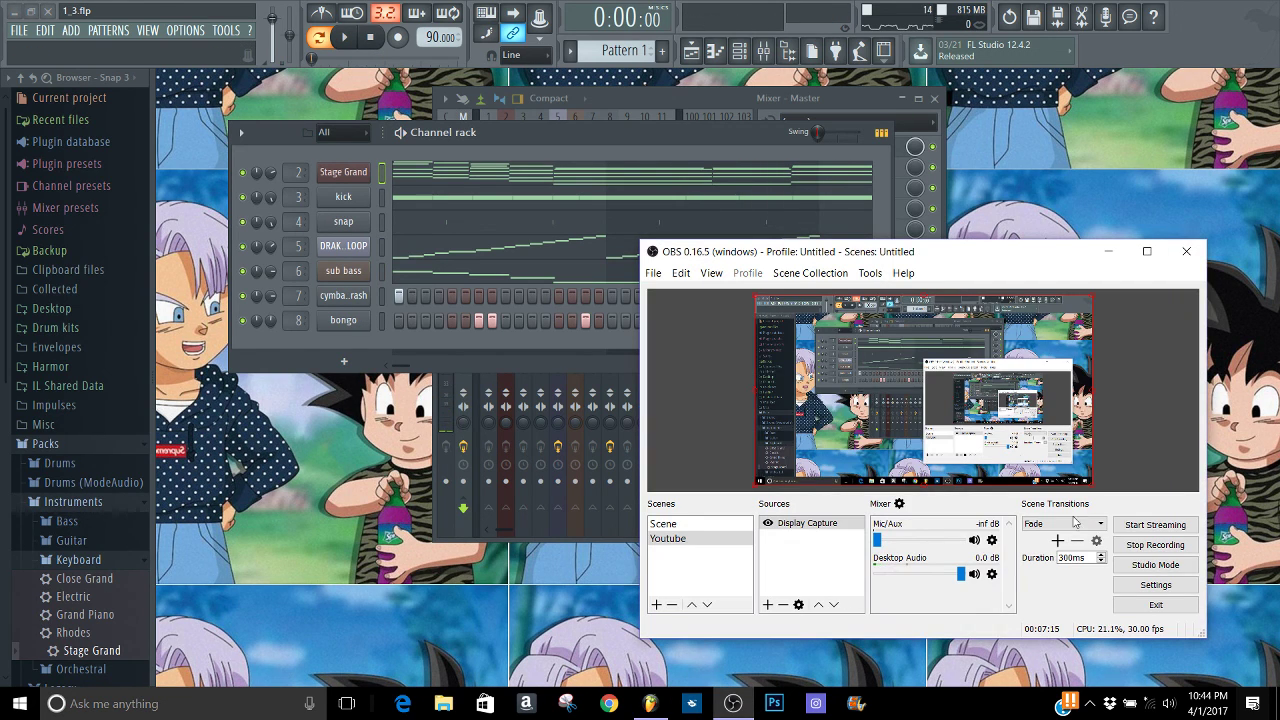